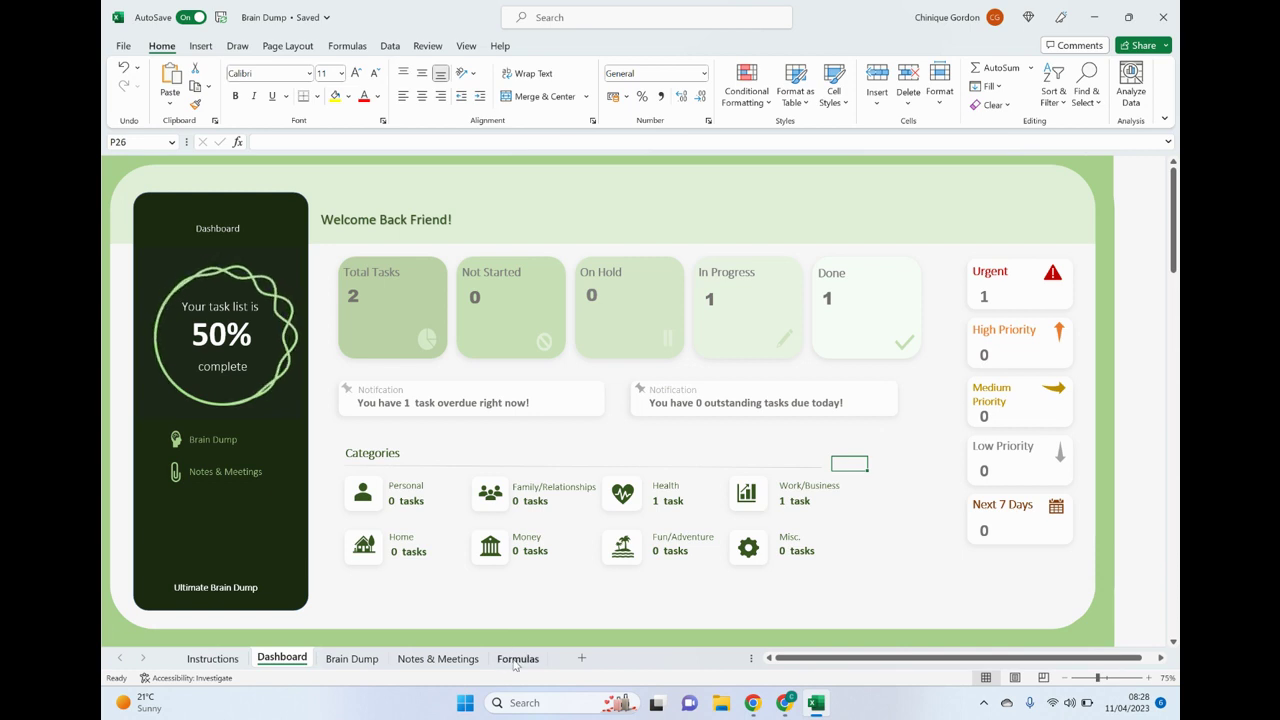
# Hide the Formulas sheet and return to the Dashboard sheet.
pyautogui.click(516, 662)
pyautogui.rightClick(518, 660)
pyautogui.press('Escape')
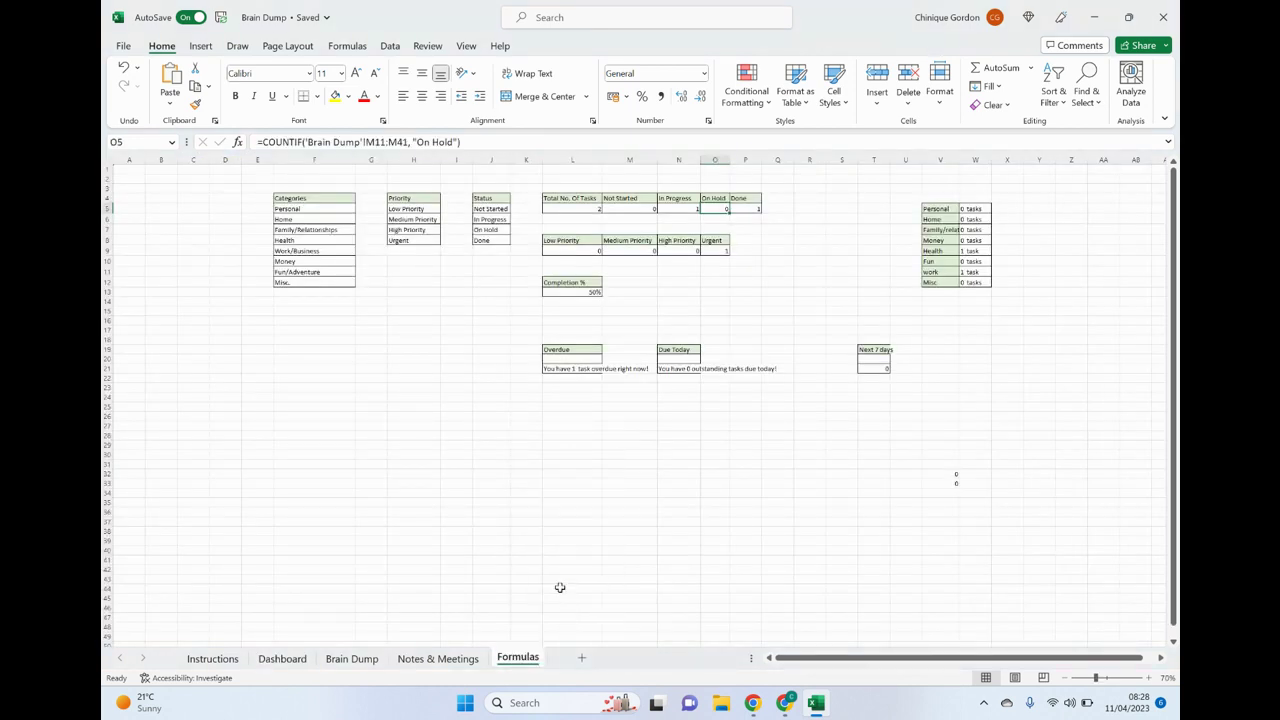
pyautogui.click(267, 667)
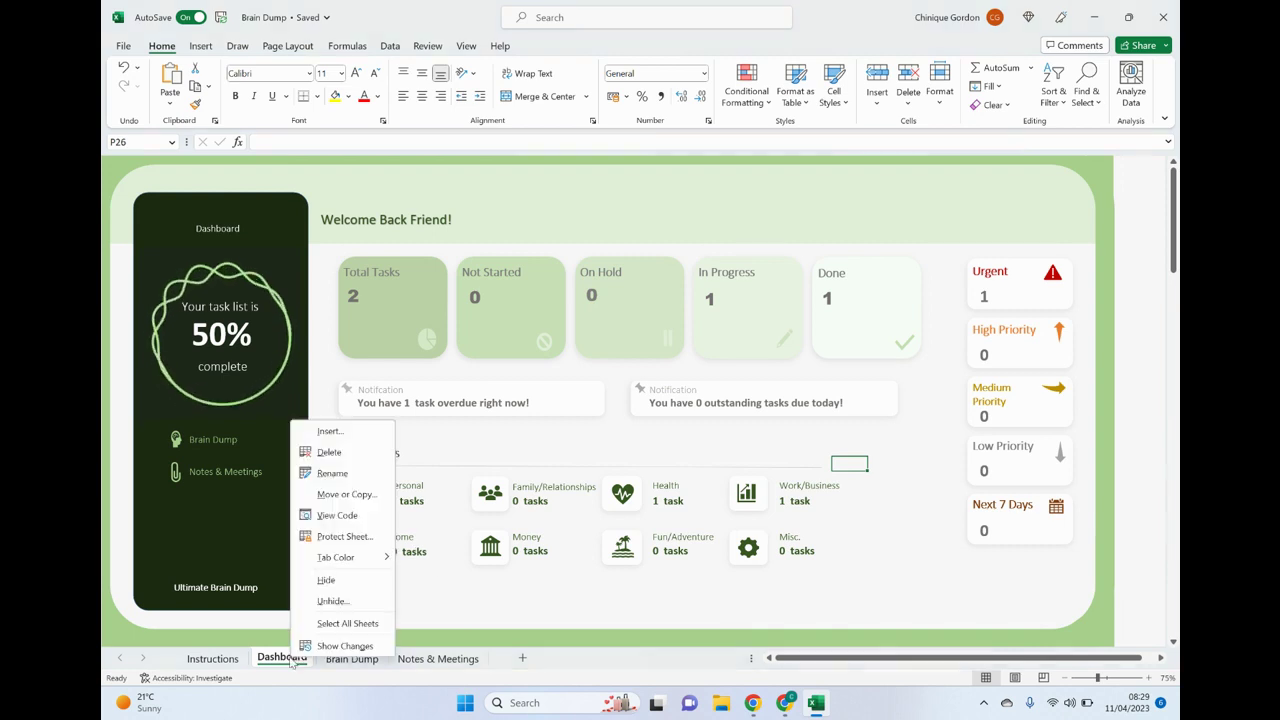
# Unhide the Formulas sheet.
pyautogui.rightClick(291, 657)
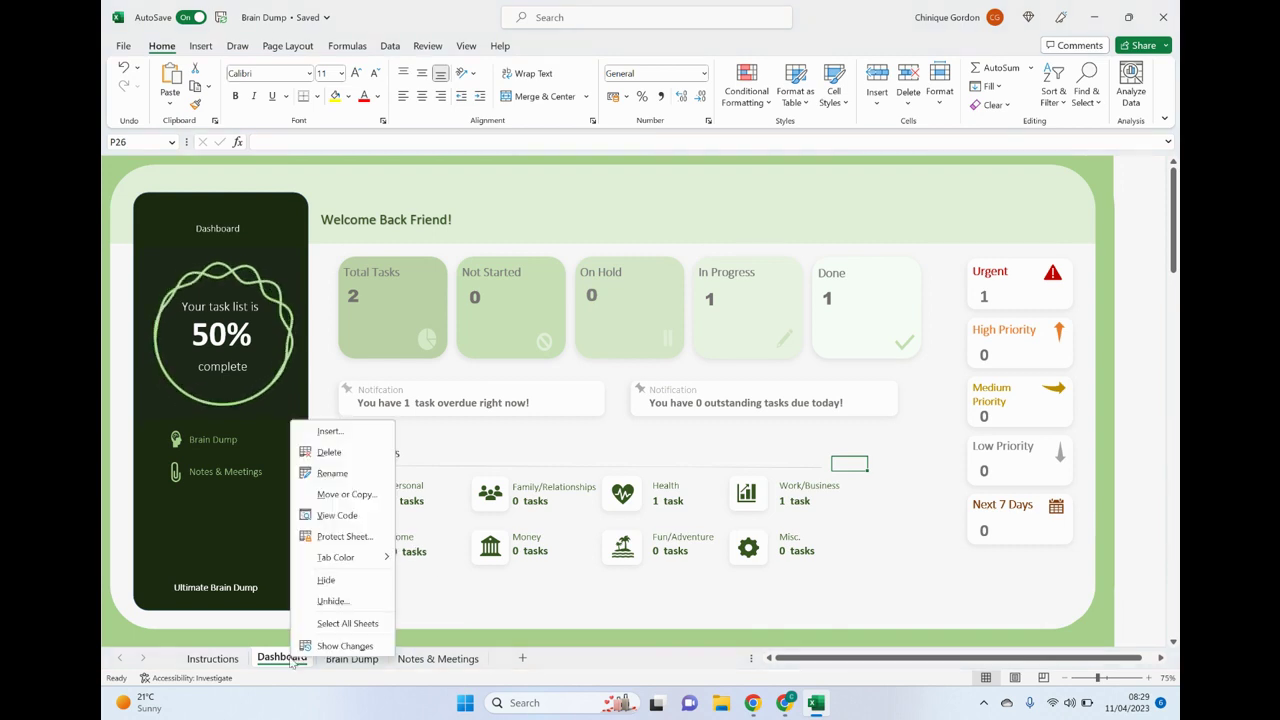
pyautogui.click(333, 601)
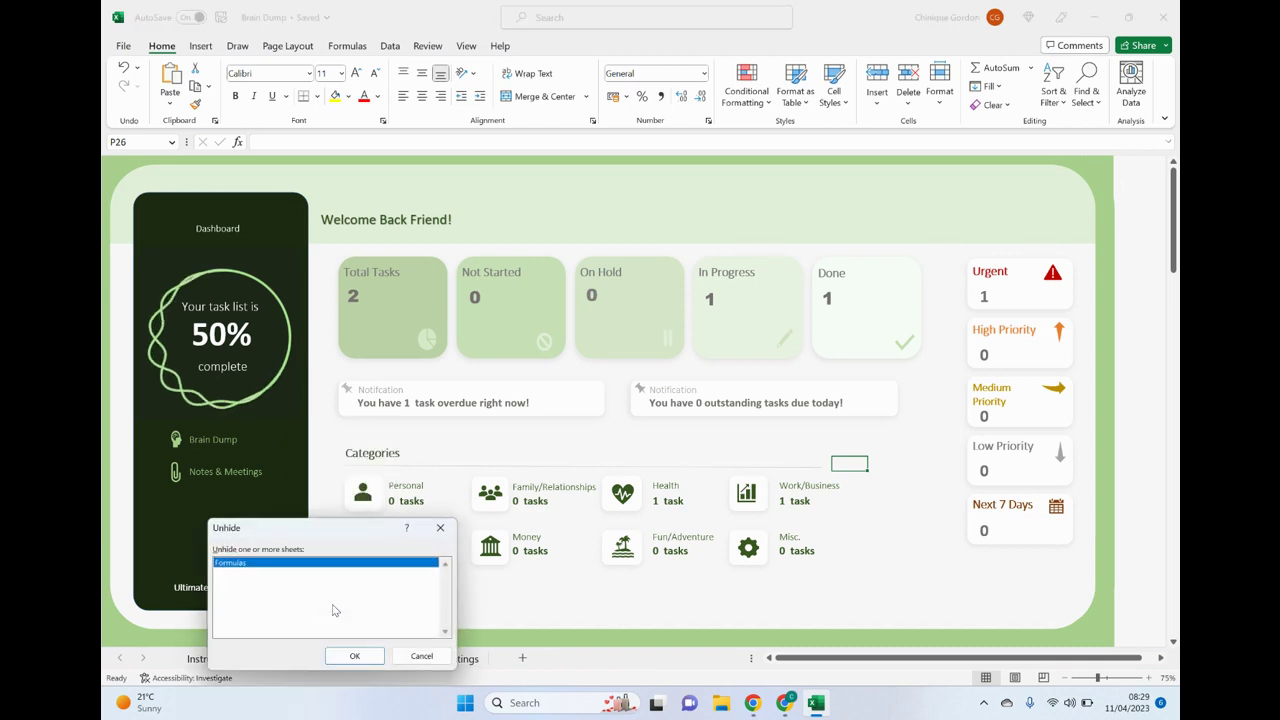
pyautogui.click(360, 655)
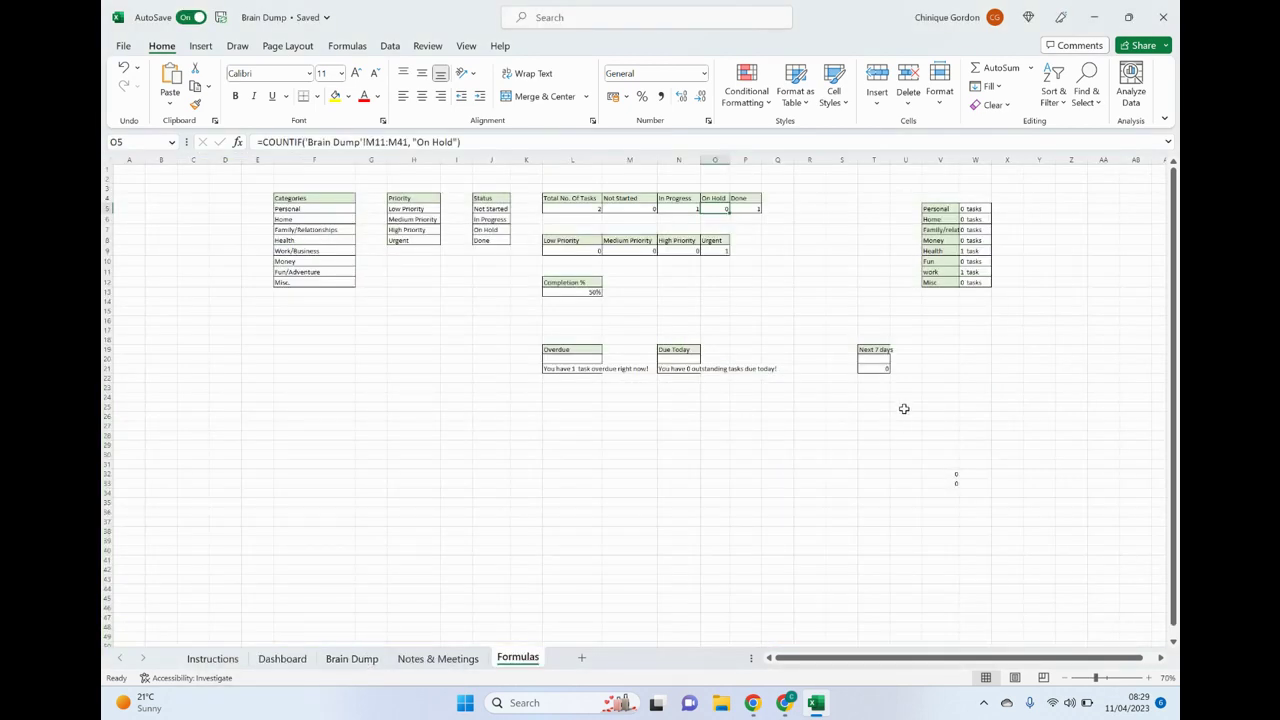
# Autofit column V to its category names and draw an empty text box over about columns M to U, rows 32 to 36.
pyautogui.moveTo(932, 207); pyautogui.dragTo(933, 278)
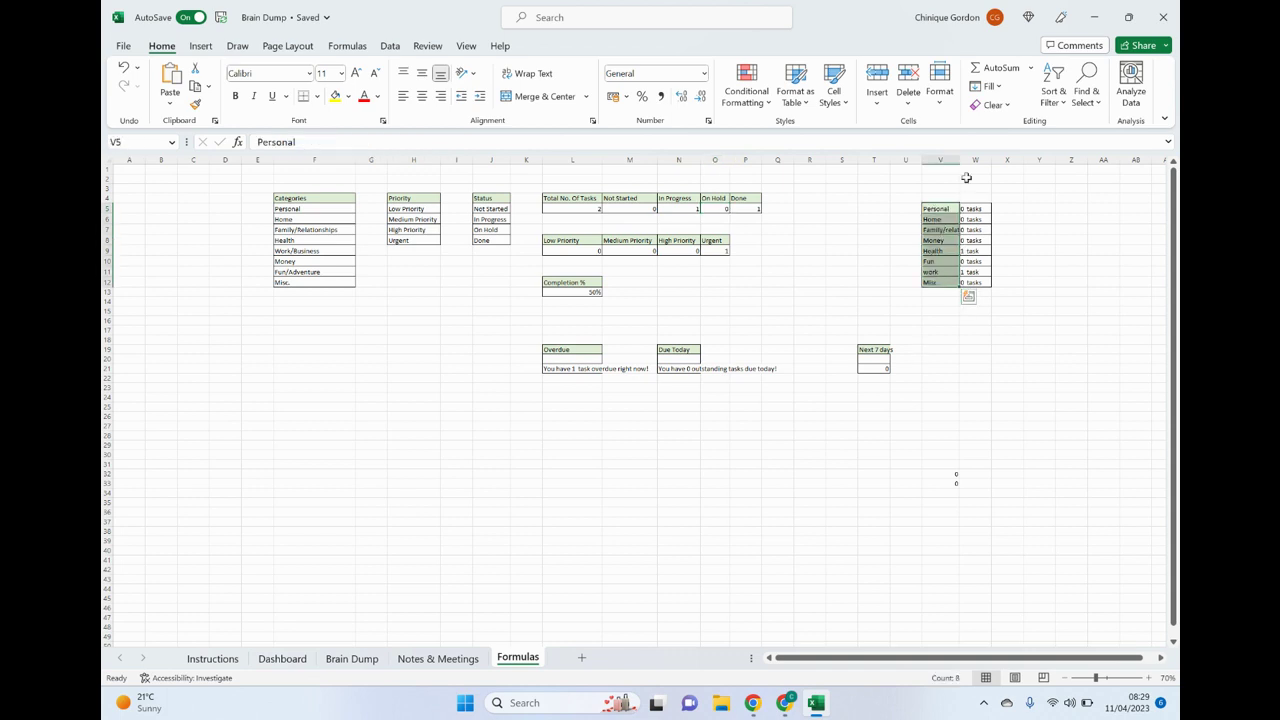
pyautogui.doubleClick(961, 157)
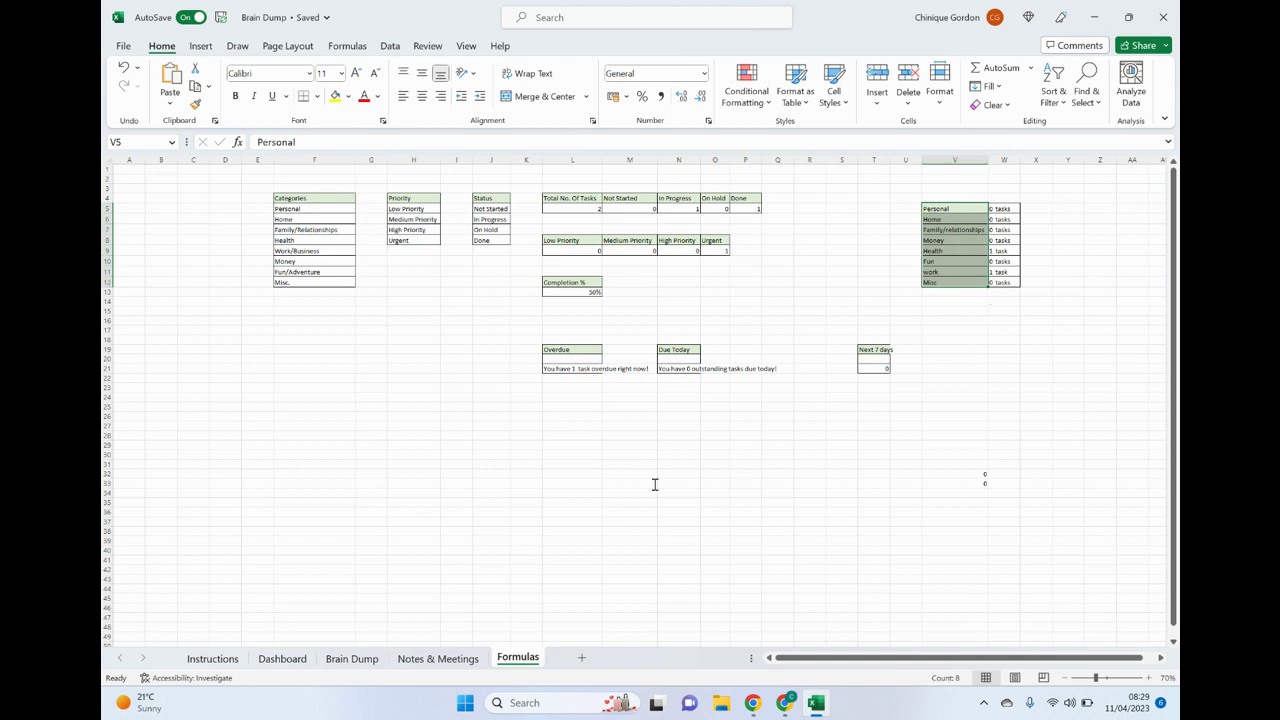
pyautogui.moveTo(636, 477); pyautogui.dragTo(900, 514)
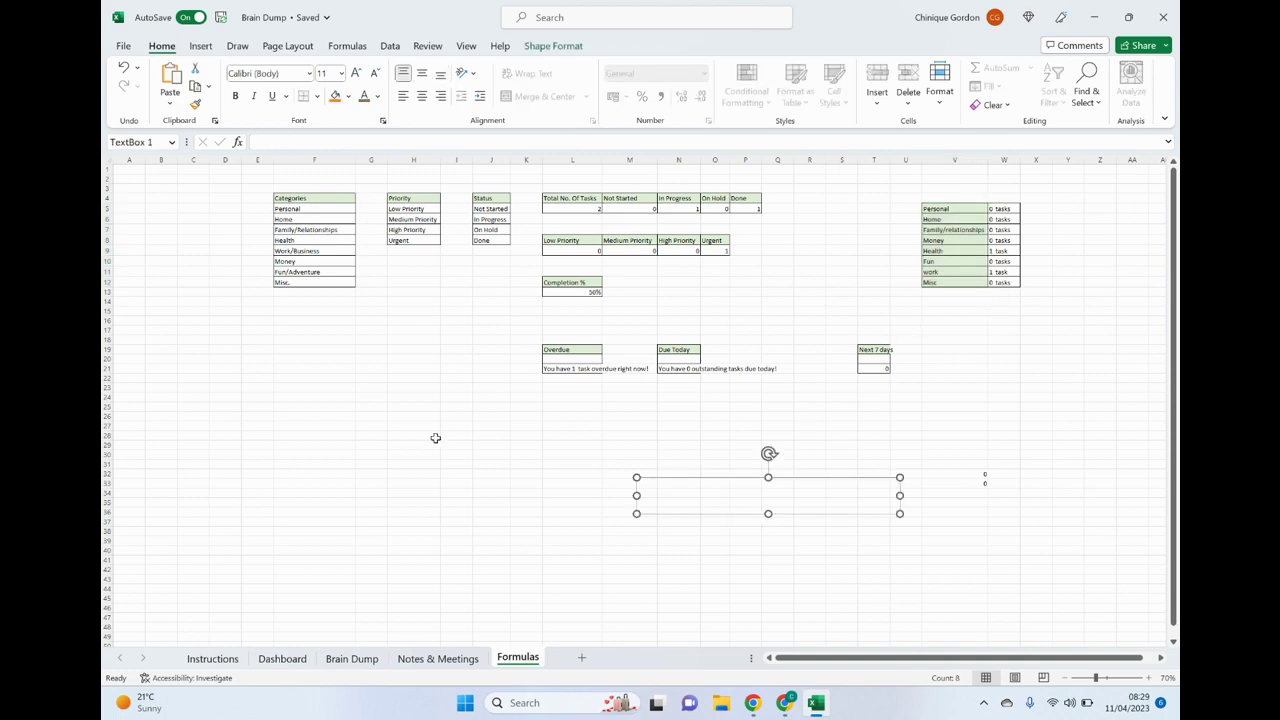
# Hide the Formulas sheet and go back to the Dashboard sheet.
pyautogui.click(282, 658)
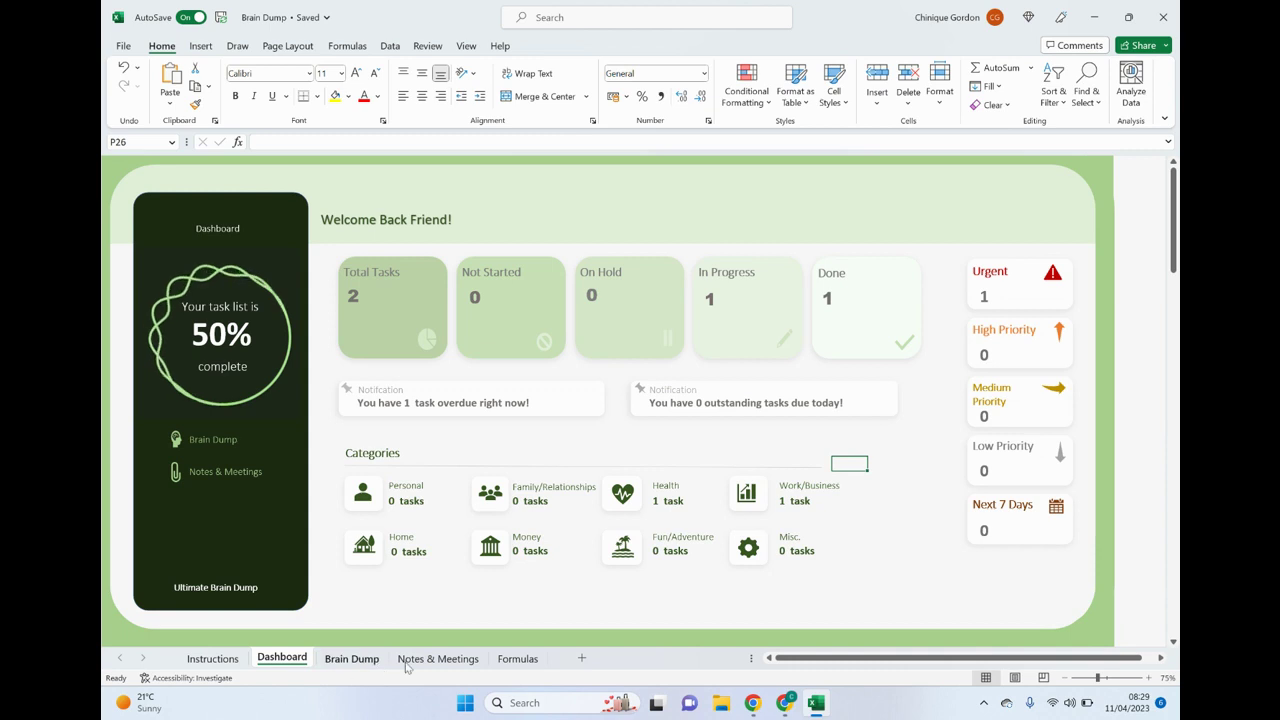
pyautogui.click(525, 661)
pyautogui.rightClick(522, 660)
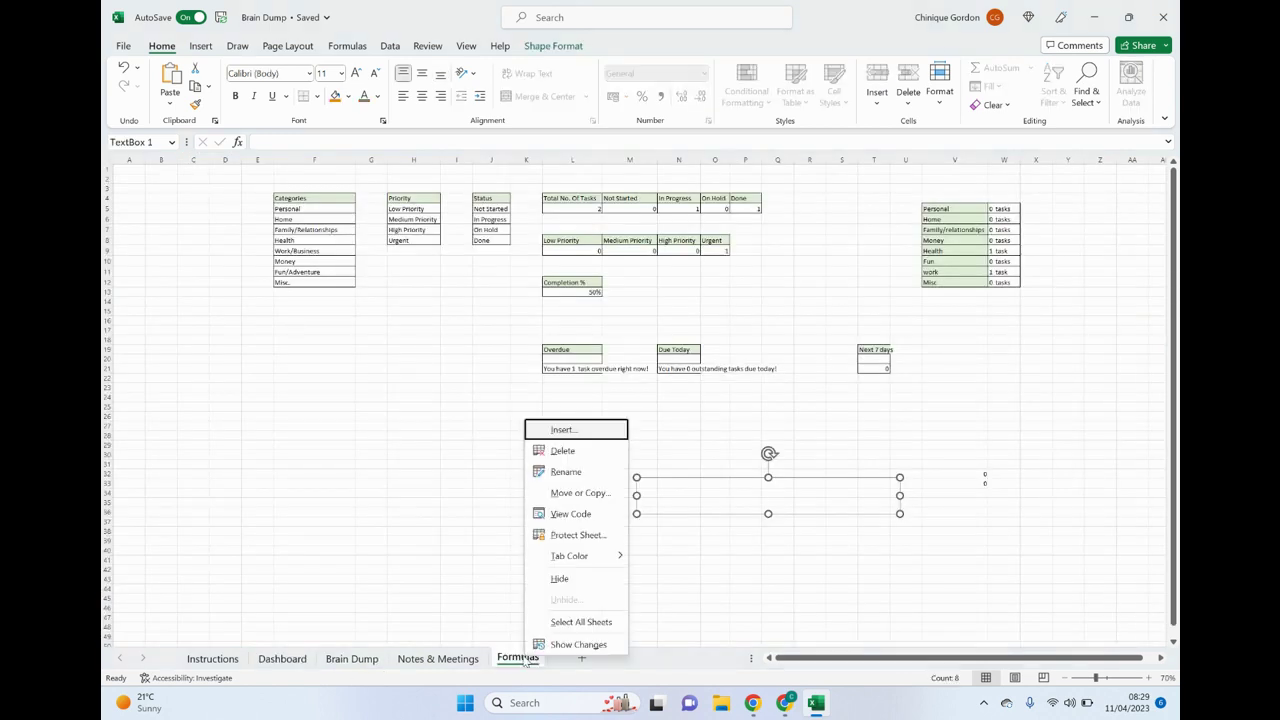
pyautogui.click(559, 581)
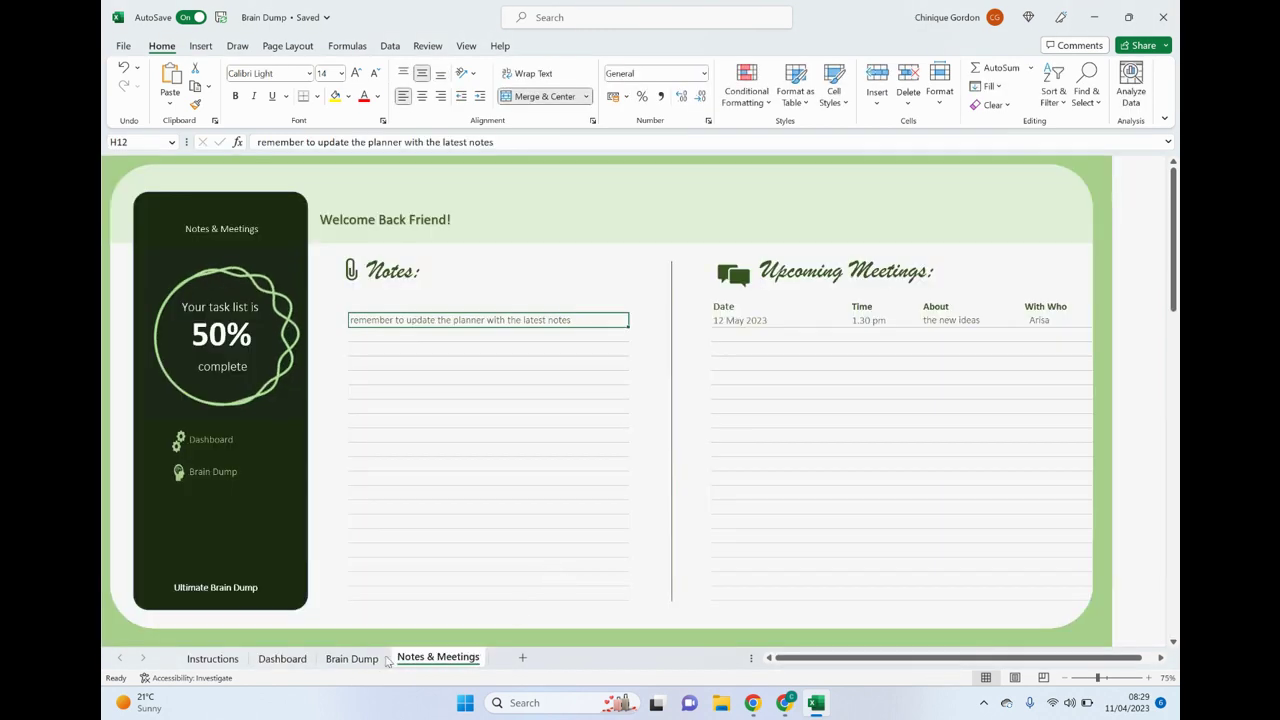
pyautogui.click(283, 660)
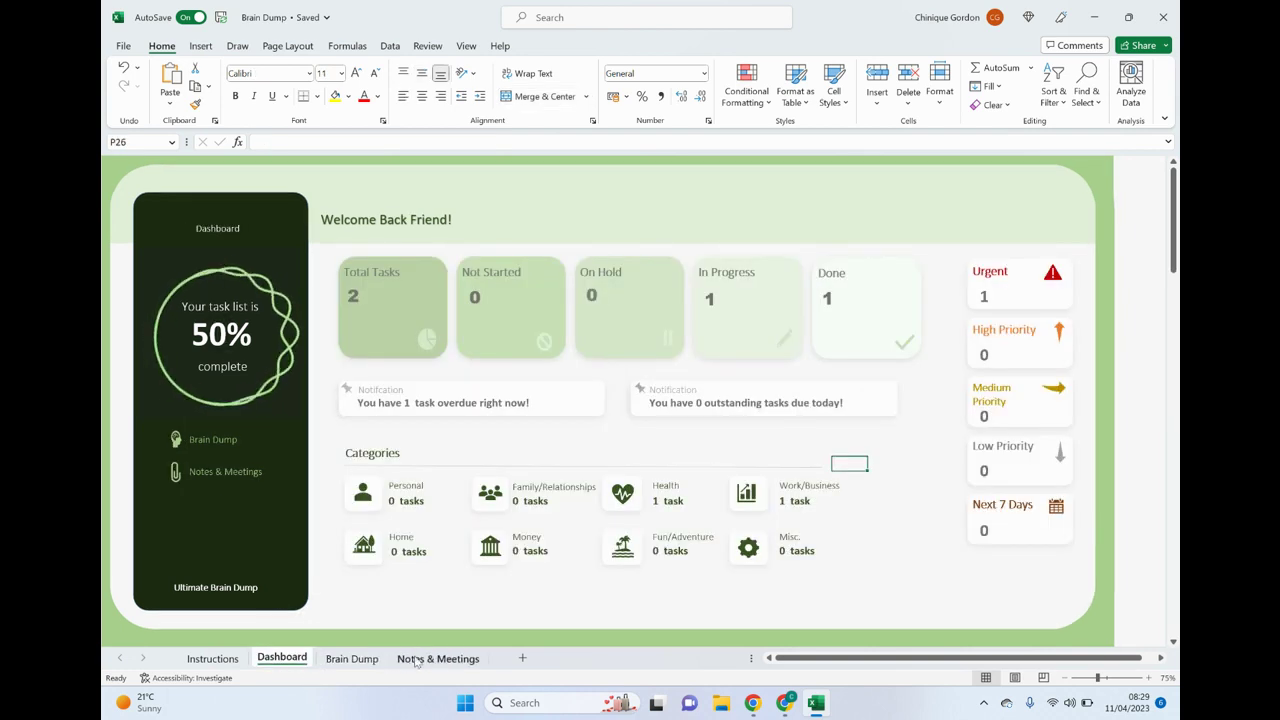
# Open the Brain Dump sheet and add the item "upload 2 new etsy listings" in cell I13.
pyautogui.click(210, 441)
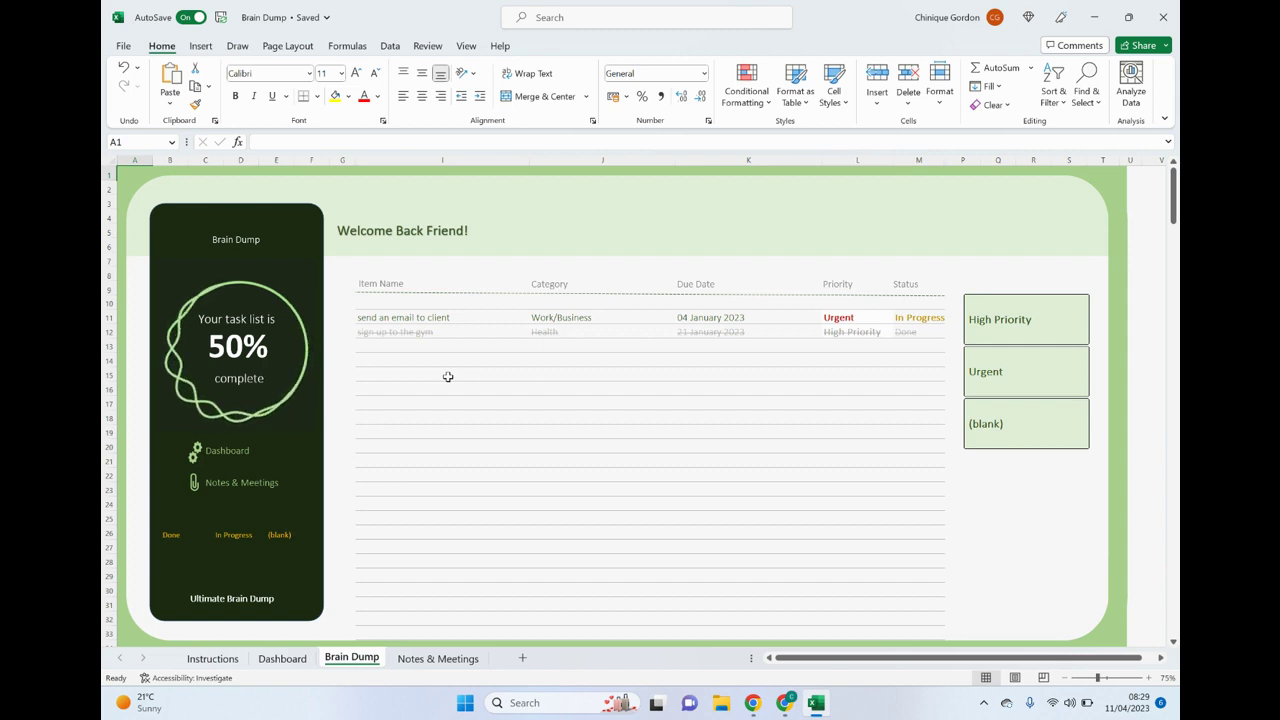
pyautogui.click(390, 350)
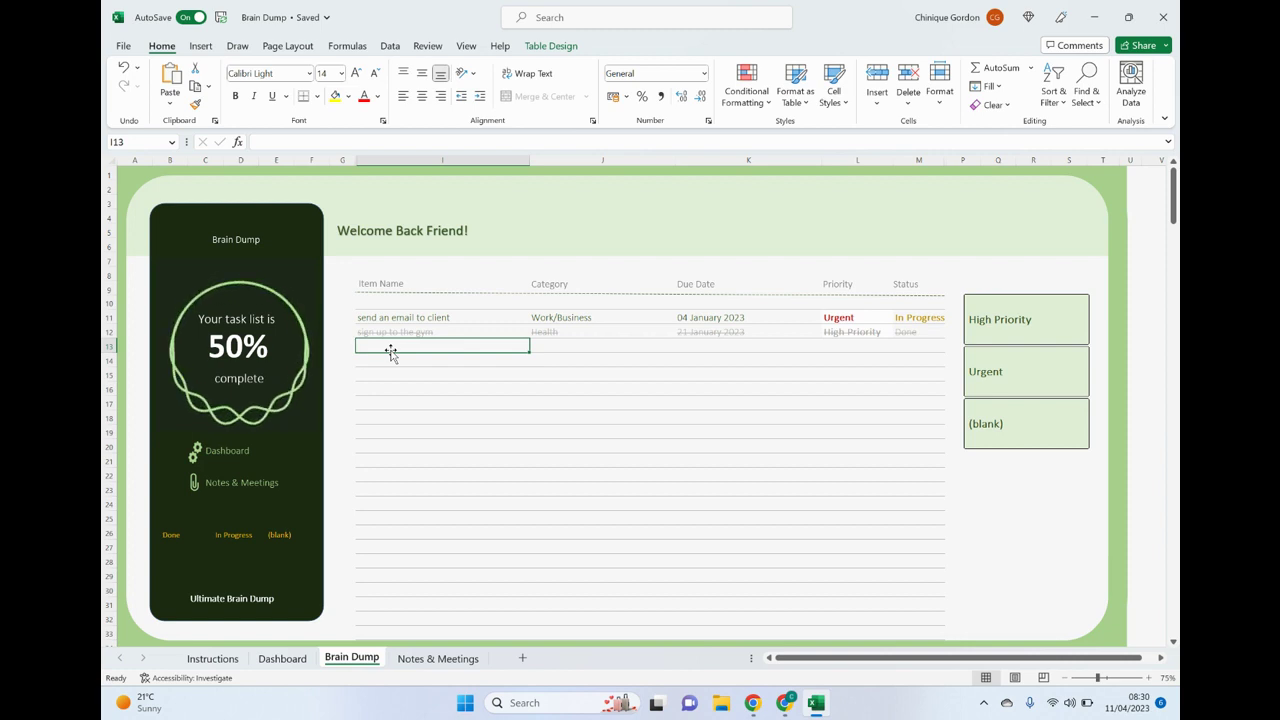
pyautogui.write('uploa')
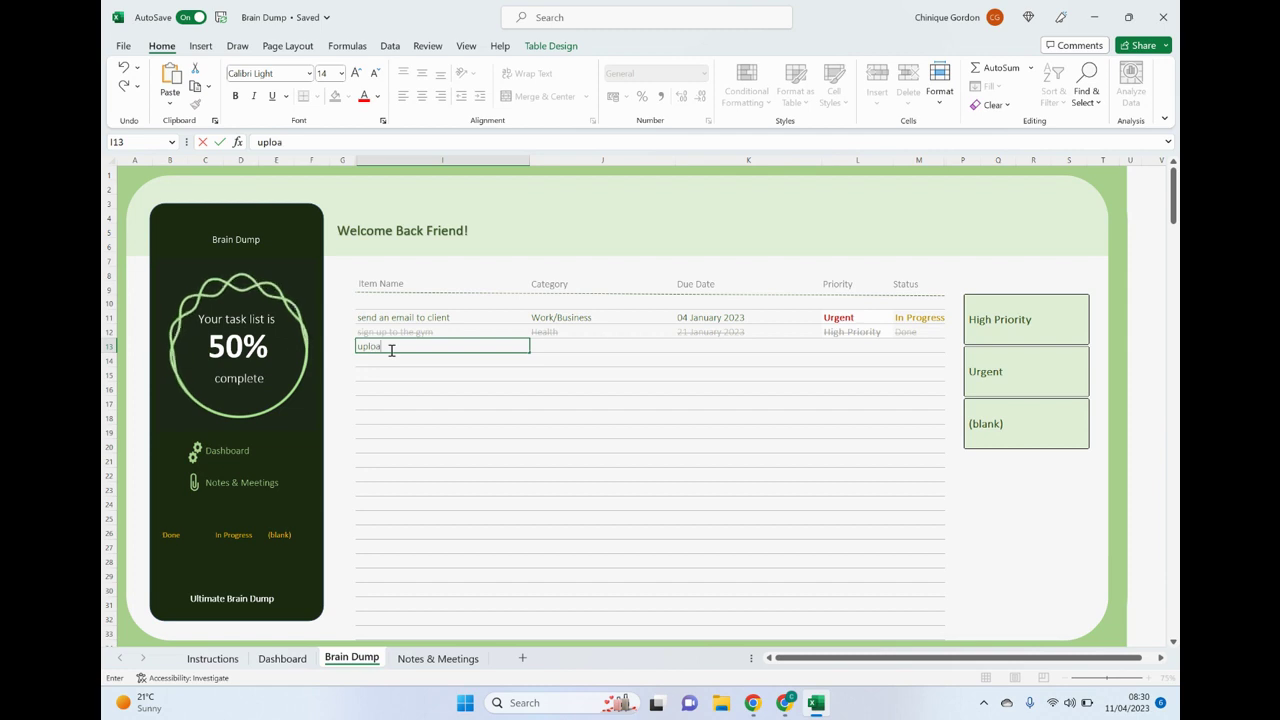
pyautogui.write('d 2 new')
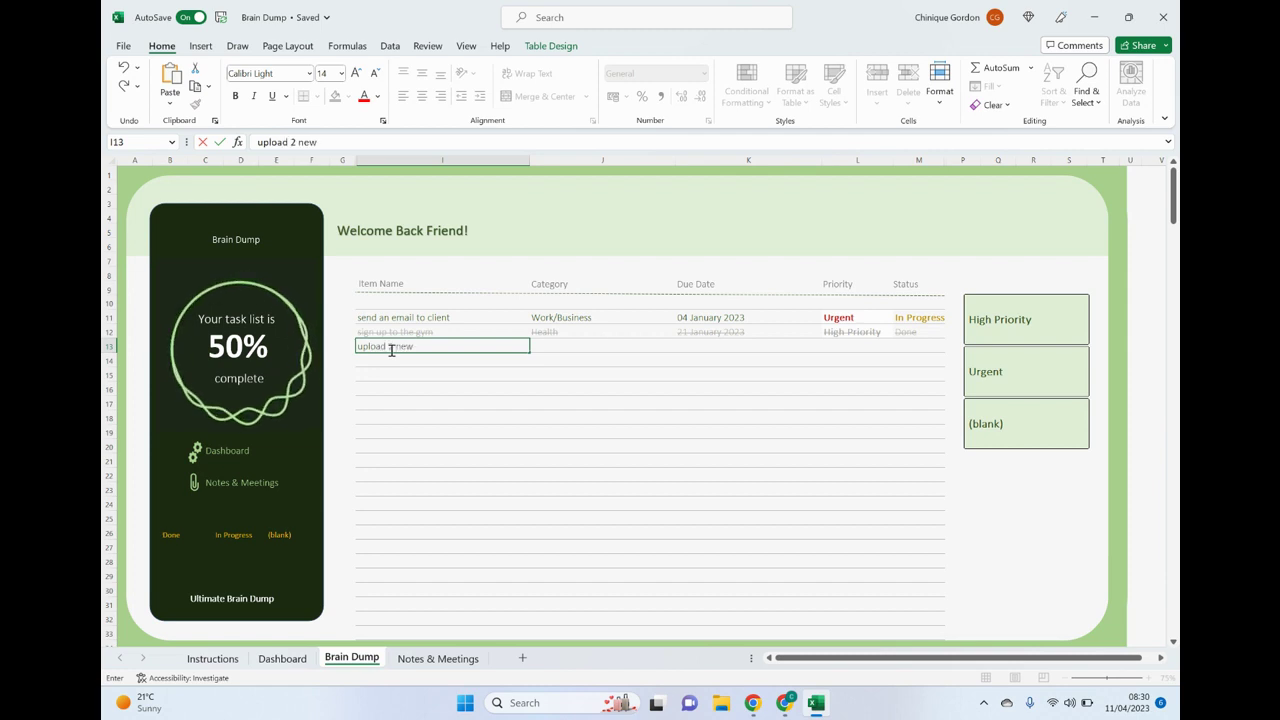
pyautogui.write(' etsy l')
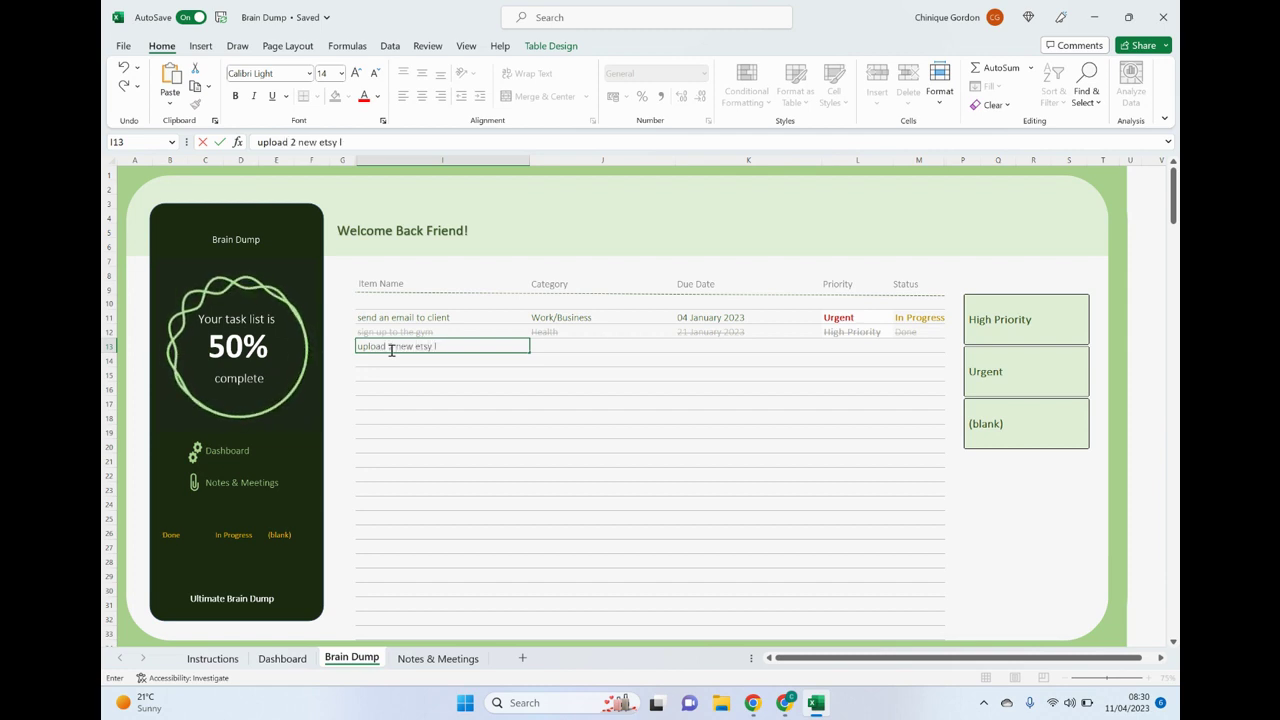
pyautogui.write('isting')
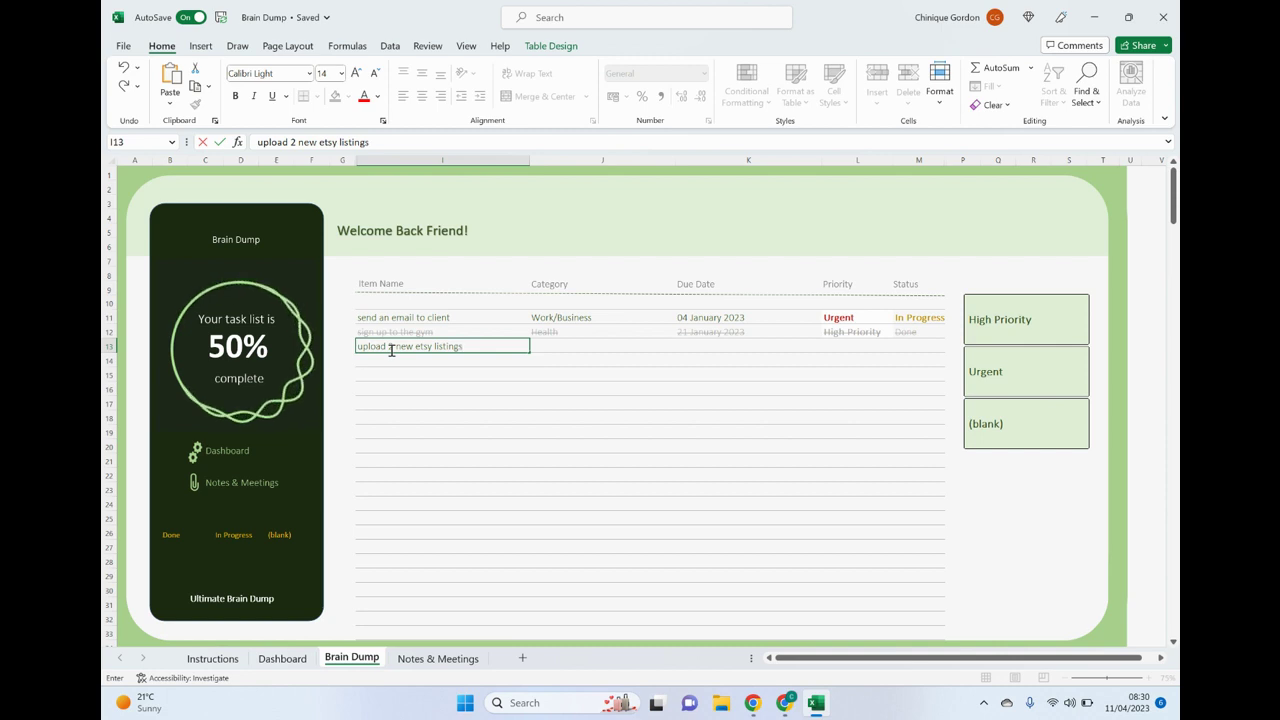
pyautogui.write('s')
pyautogui.press('Return')
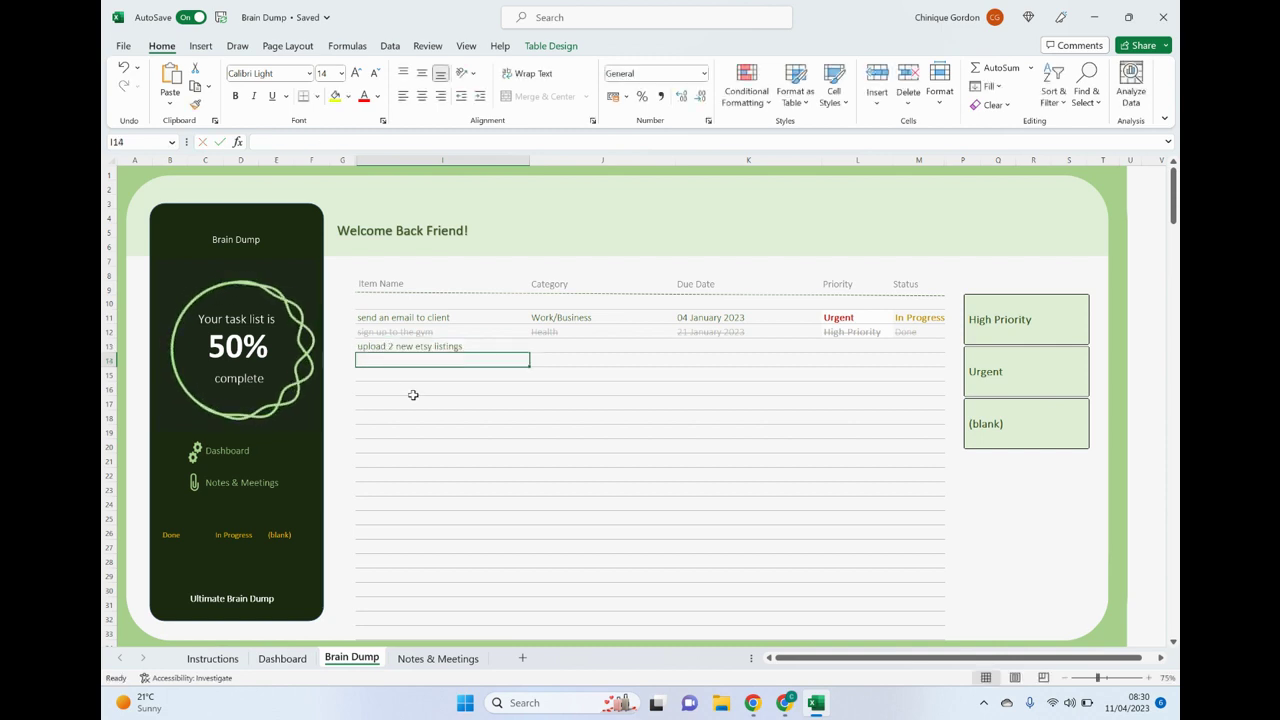
# Add the item "buy hubby birthday present" in cell I14 of the task list.
pyautogui.write('buy')
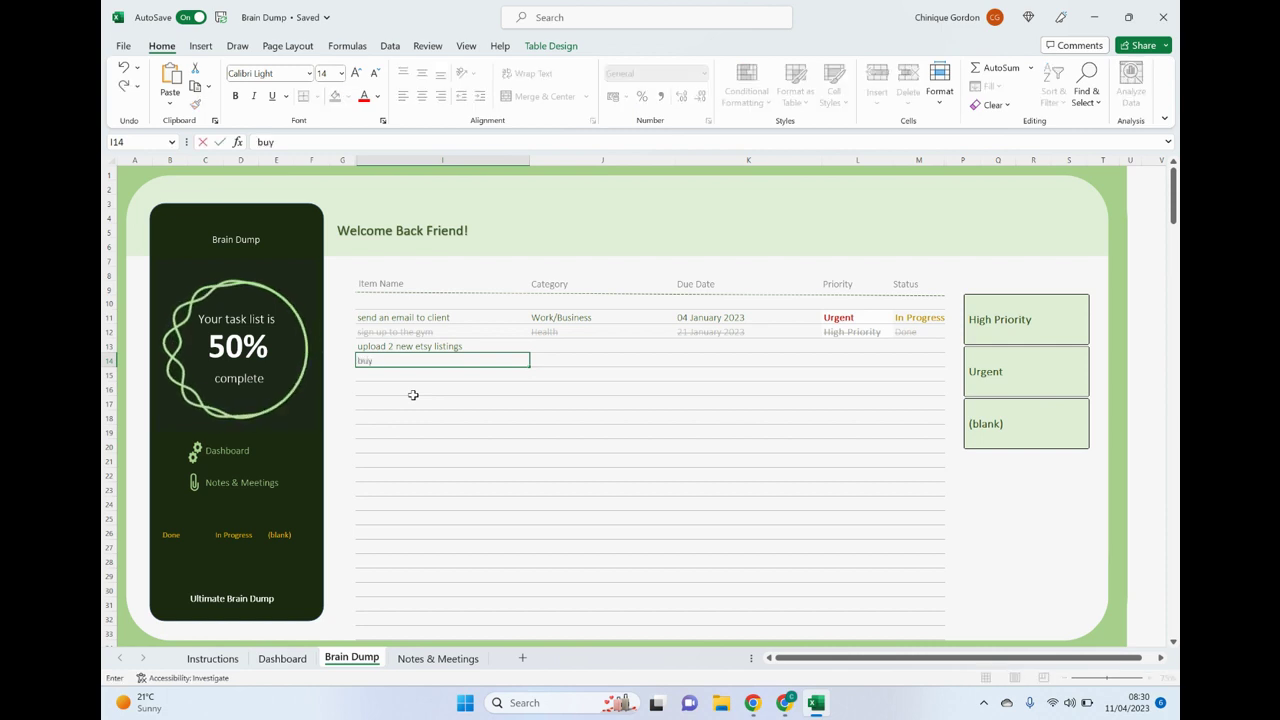
pyautogui.write(' hubby')
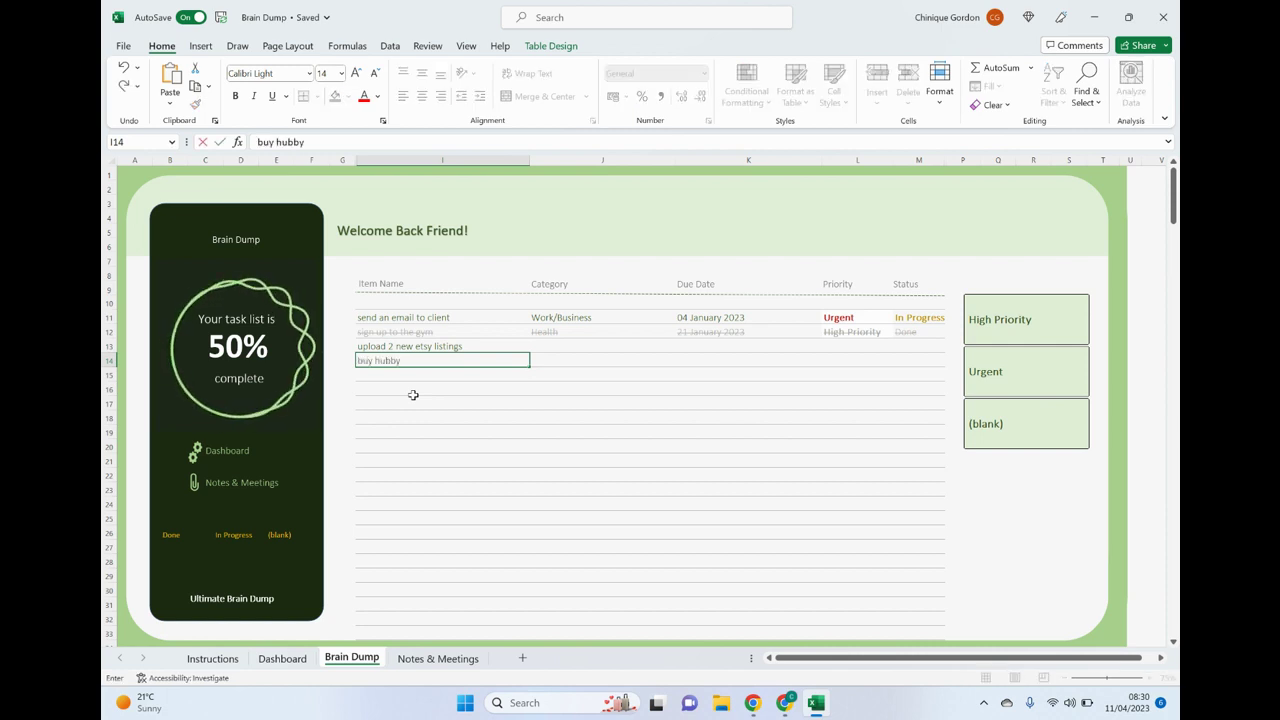
pyautogui.write(' birthda')
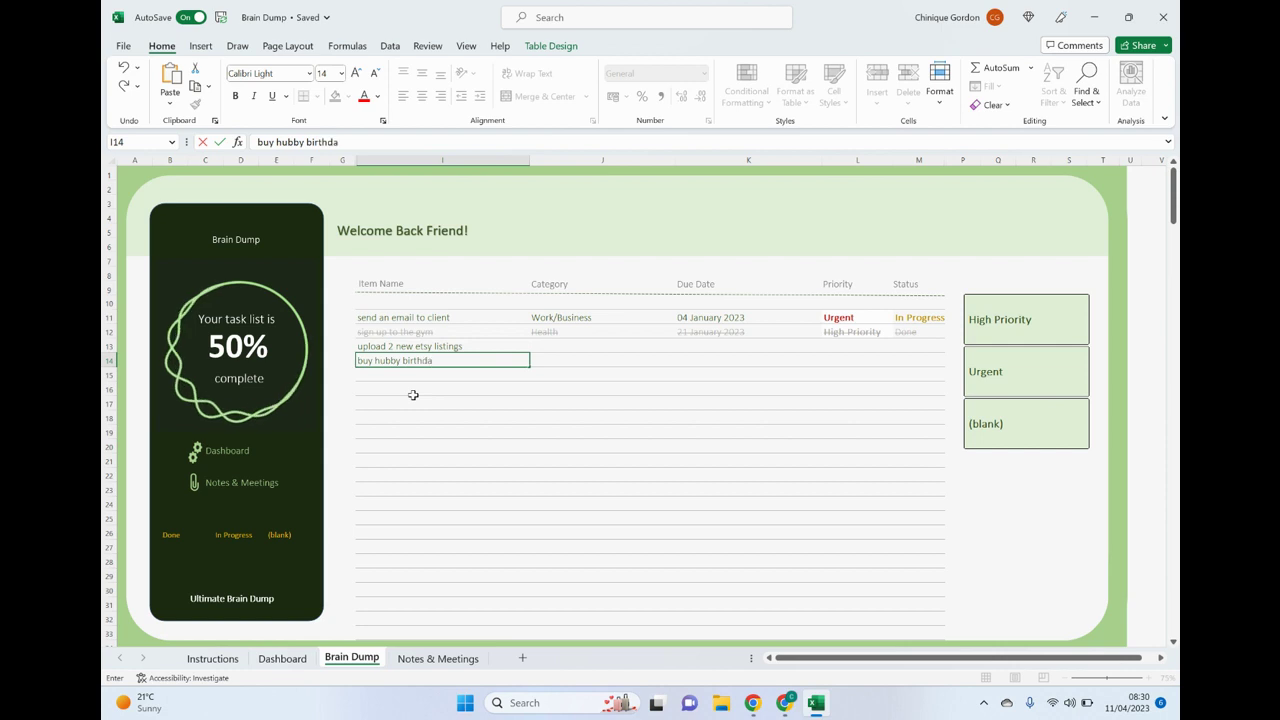
pyautogui.write('y present')
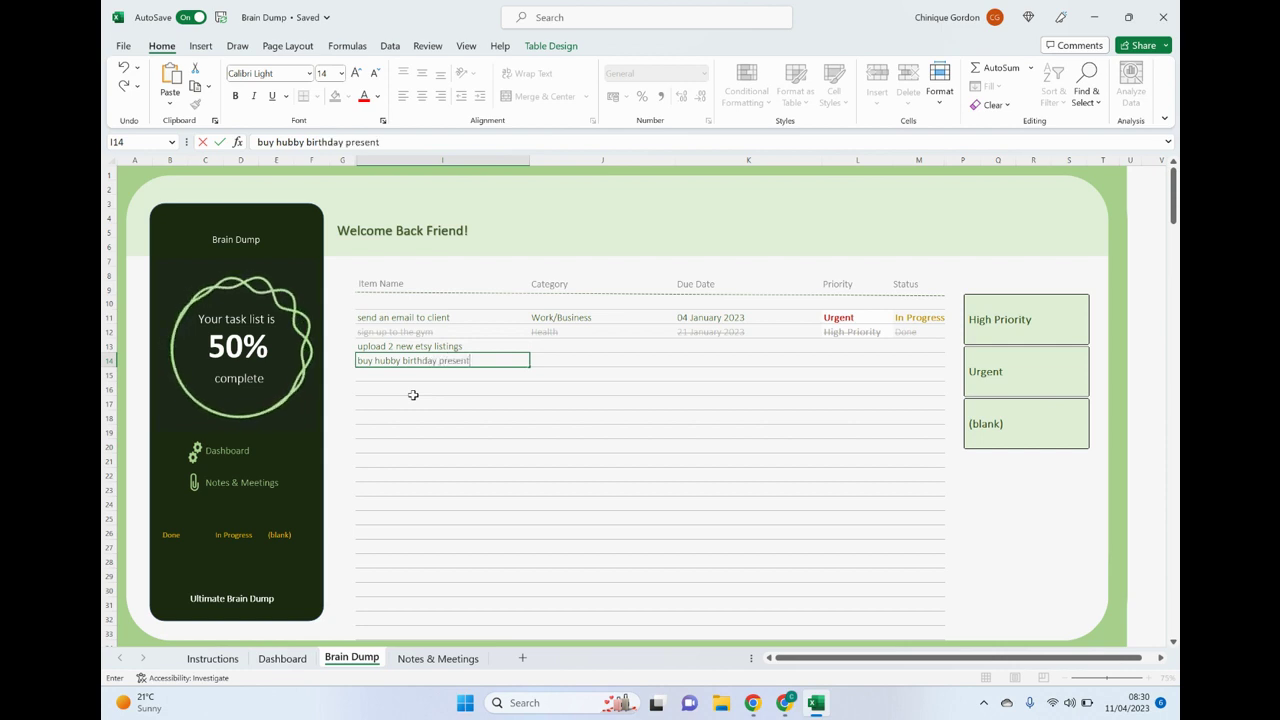
pyautogui.press('Return')
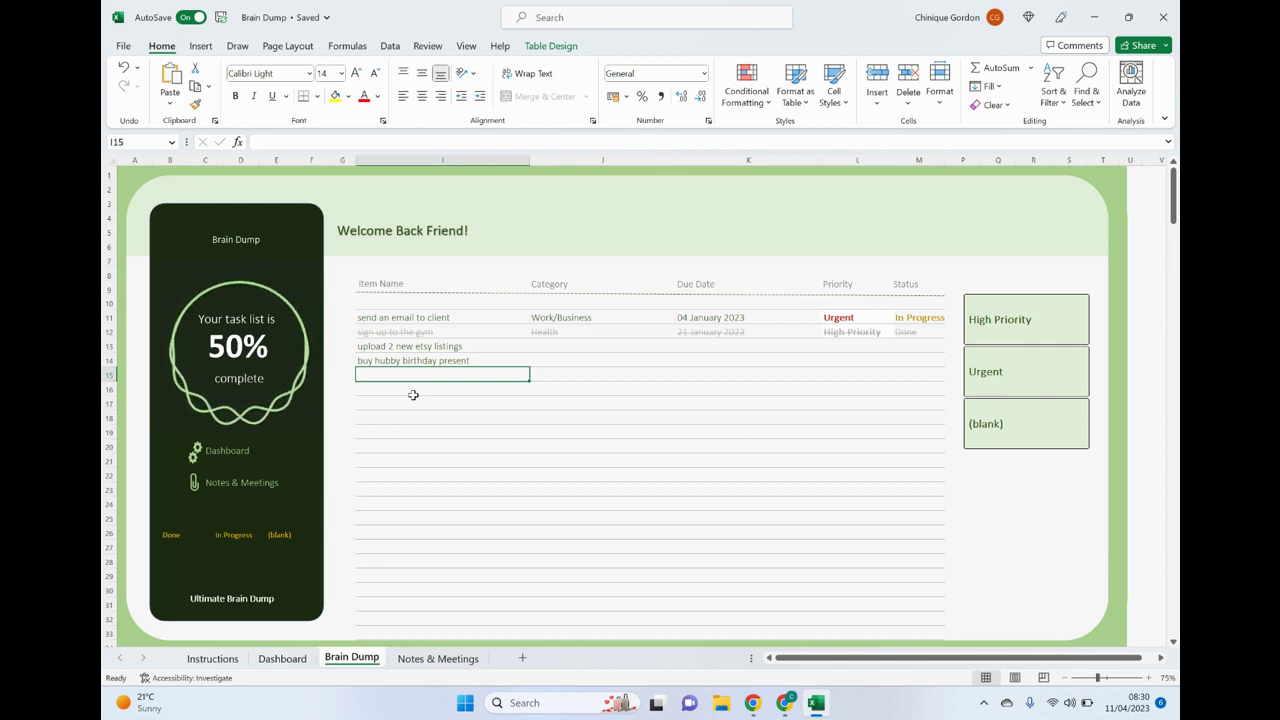
# Enter the item "create a new youtube video" in cell I15 of the task list.
pyautogui.write('create a ne')
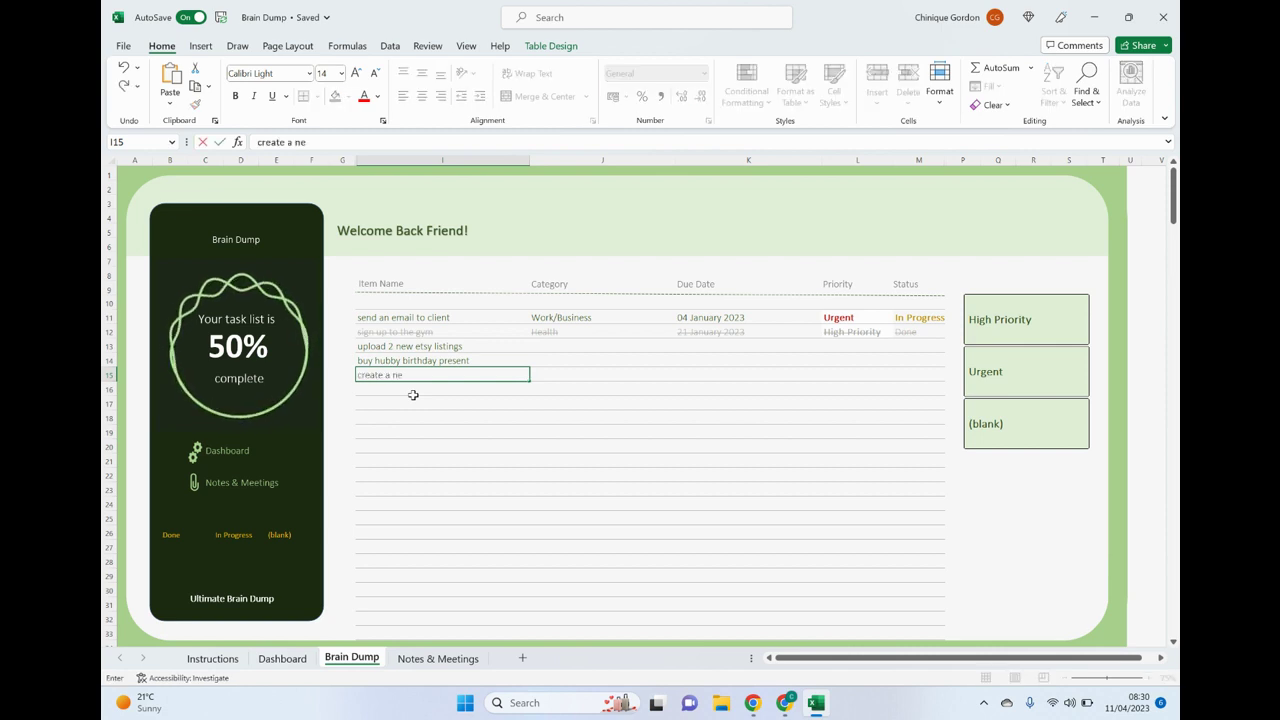
pyautogui.write('w youtube')
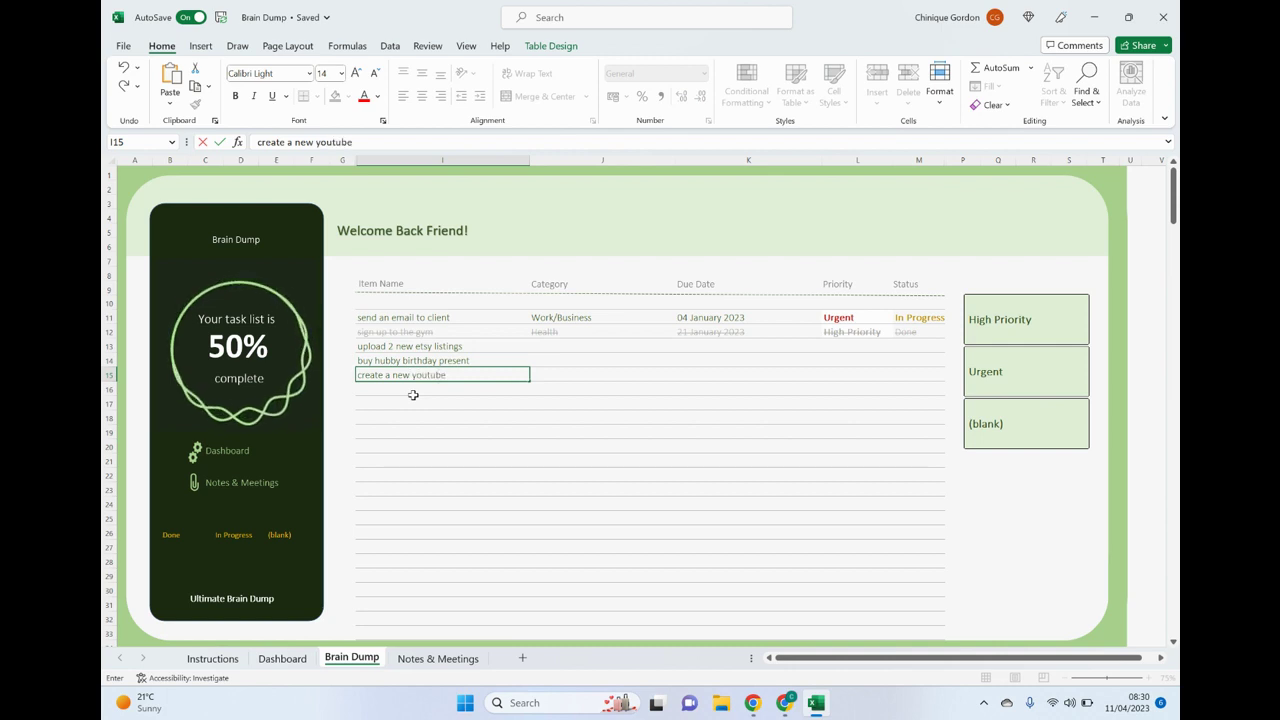
pyautogui.write(' vi')
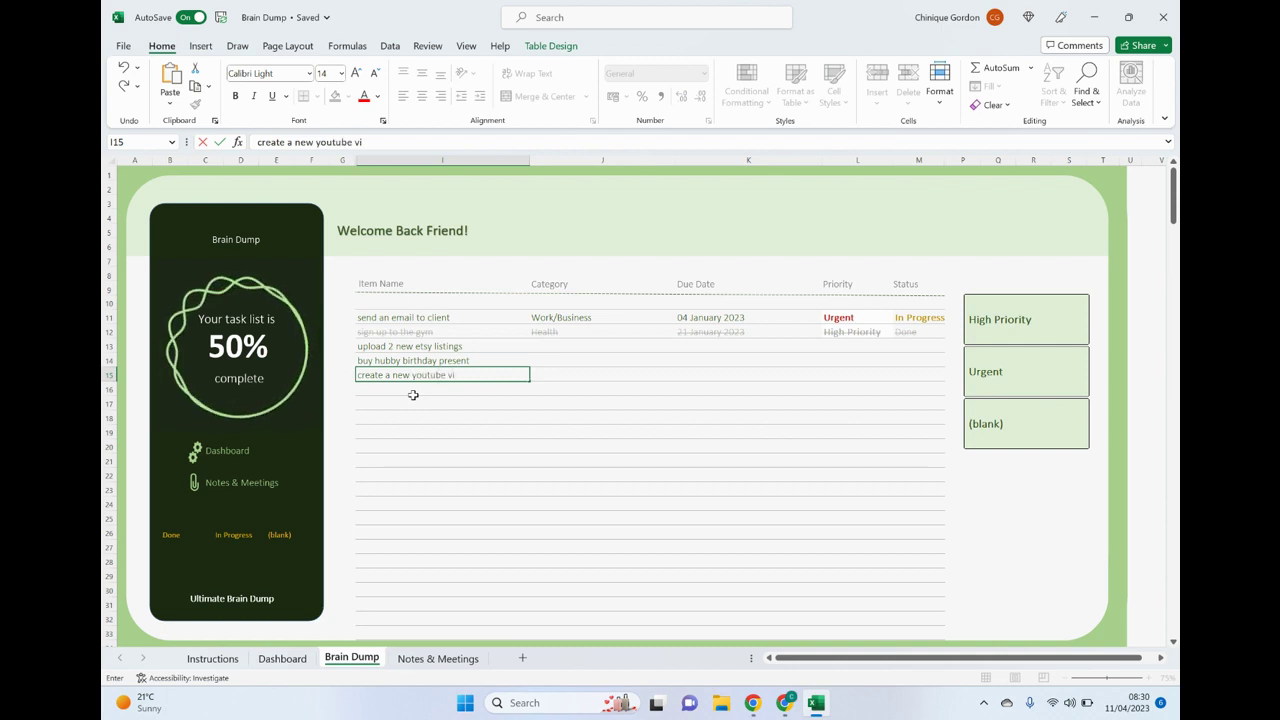
pyautogui.write('deo')
# Set the category of the etsy listings task to Work/Business and of the birthday present task to Personal.
pyautogui.click(560, 347)
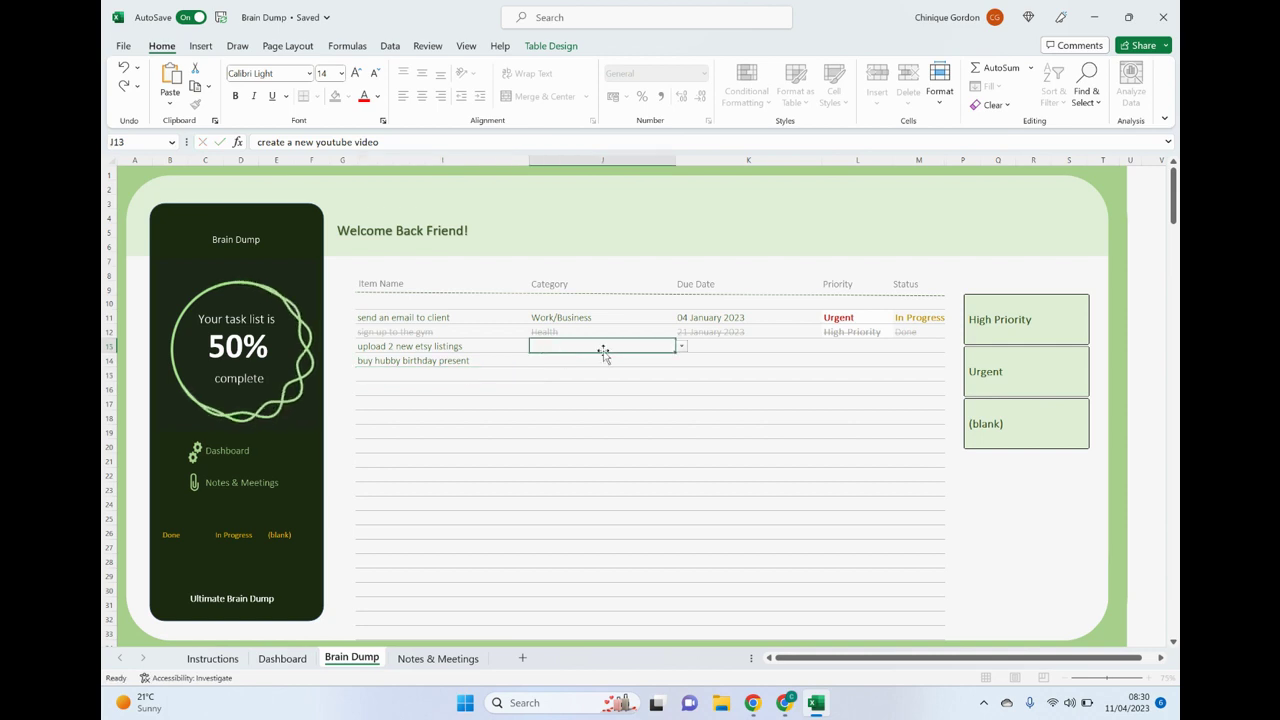
pyautogui.click(682, 347)
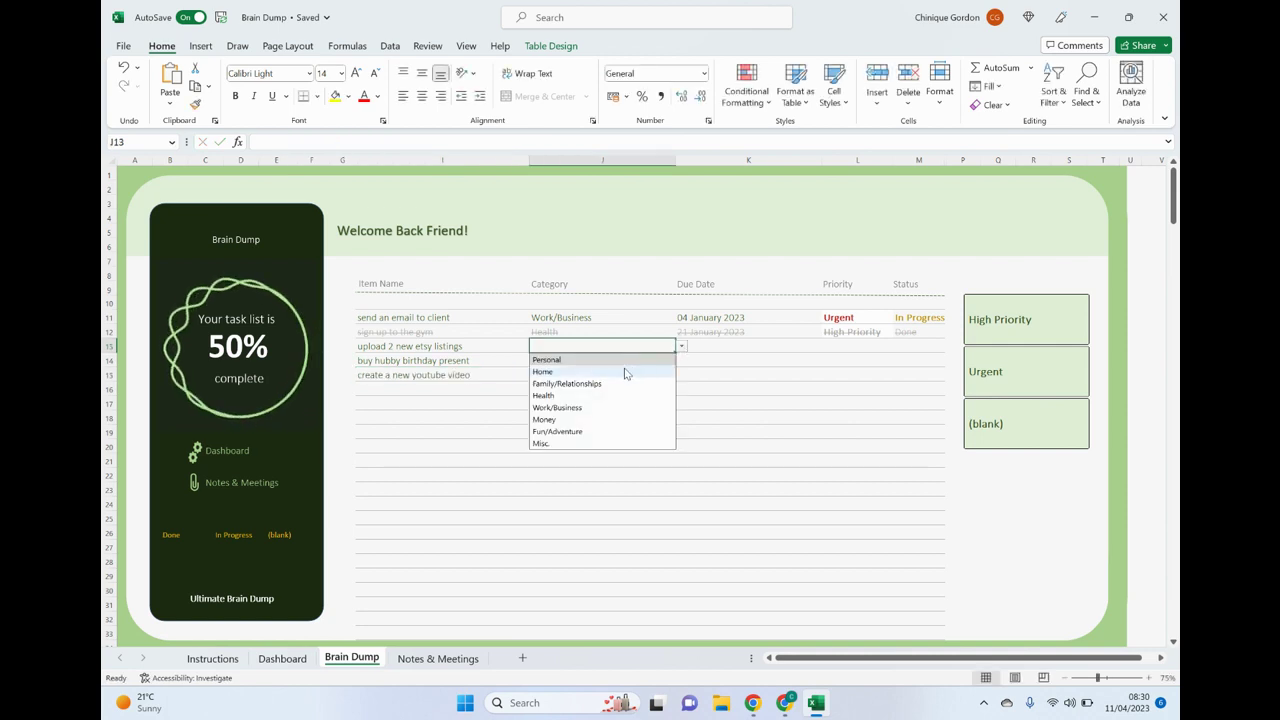
pyautogui.click(568, 407)
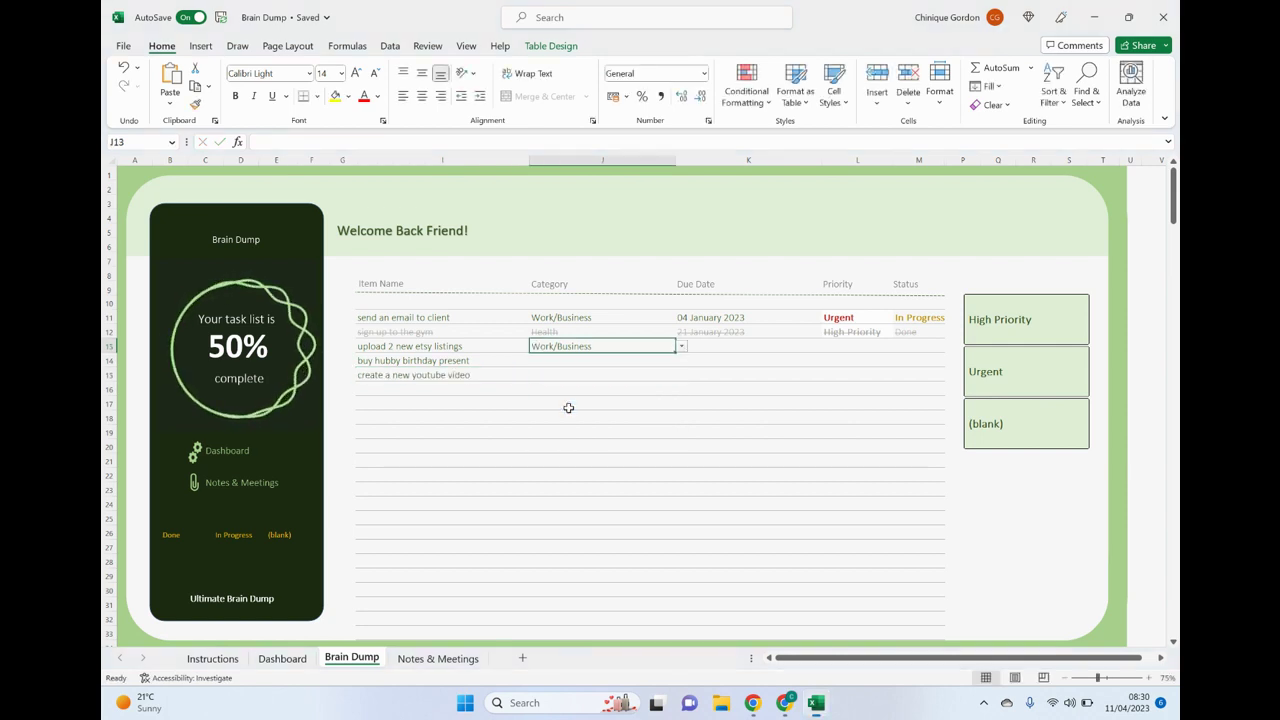
pyautogui.click(643, 368)
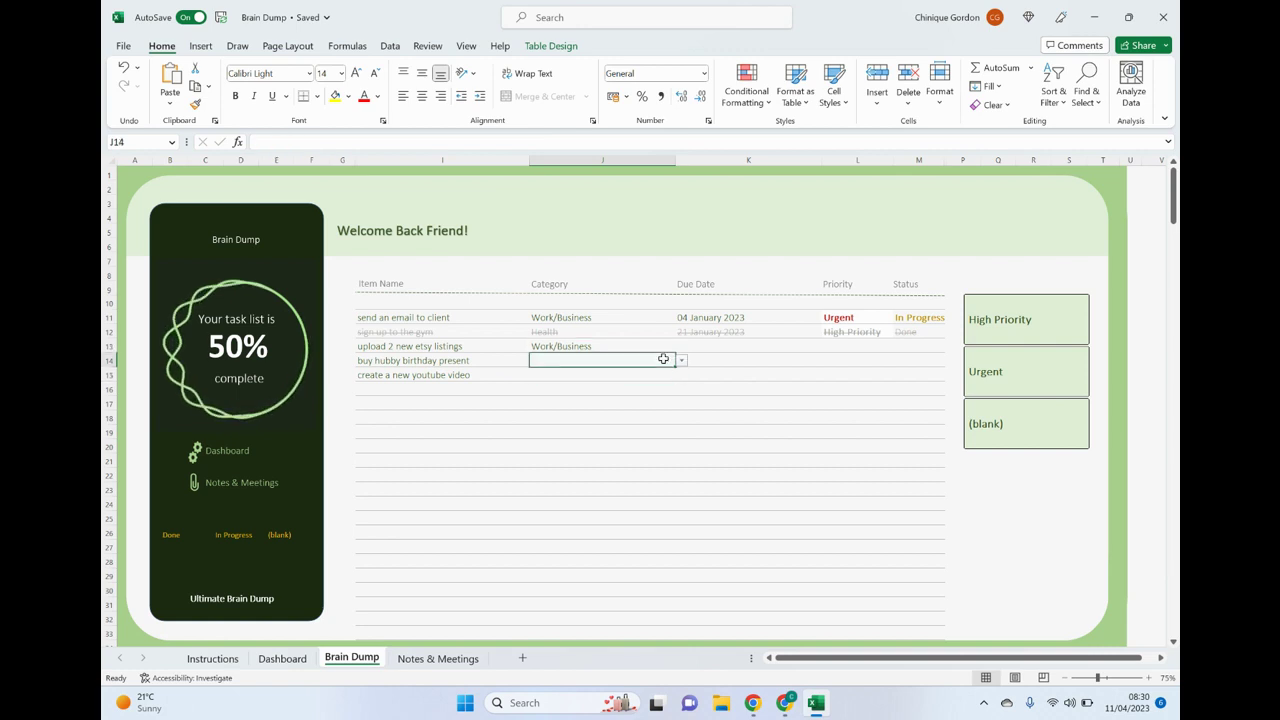
pyautogui.click(682, 361)
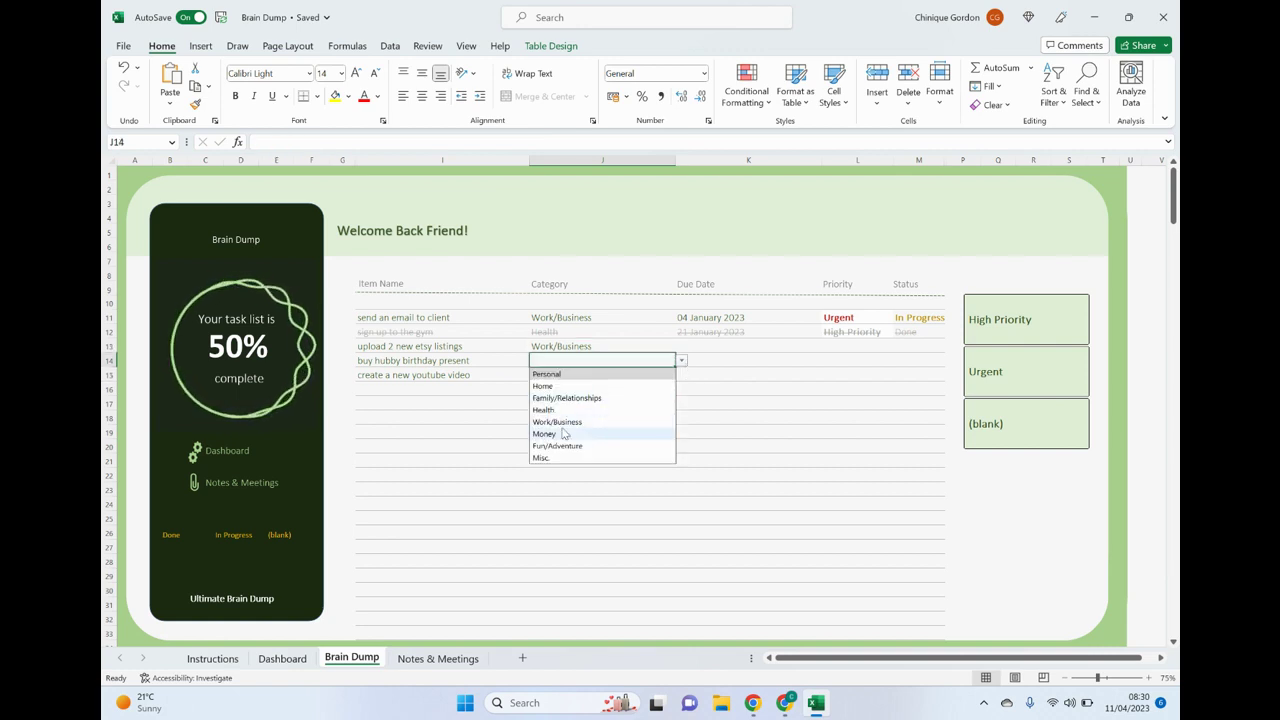
pyautogui.click(547, 375)
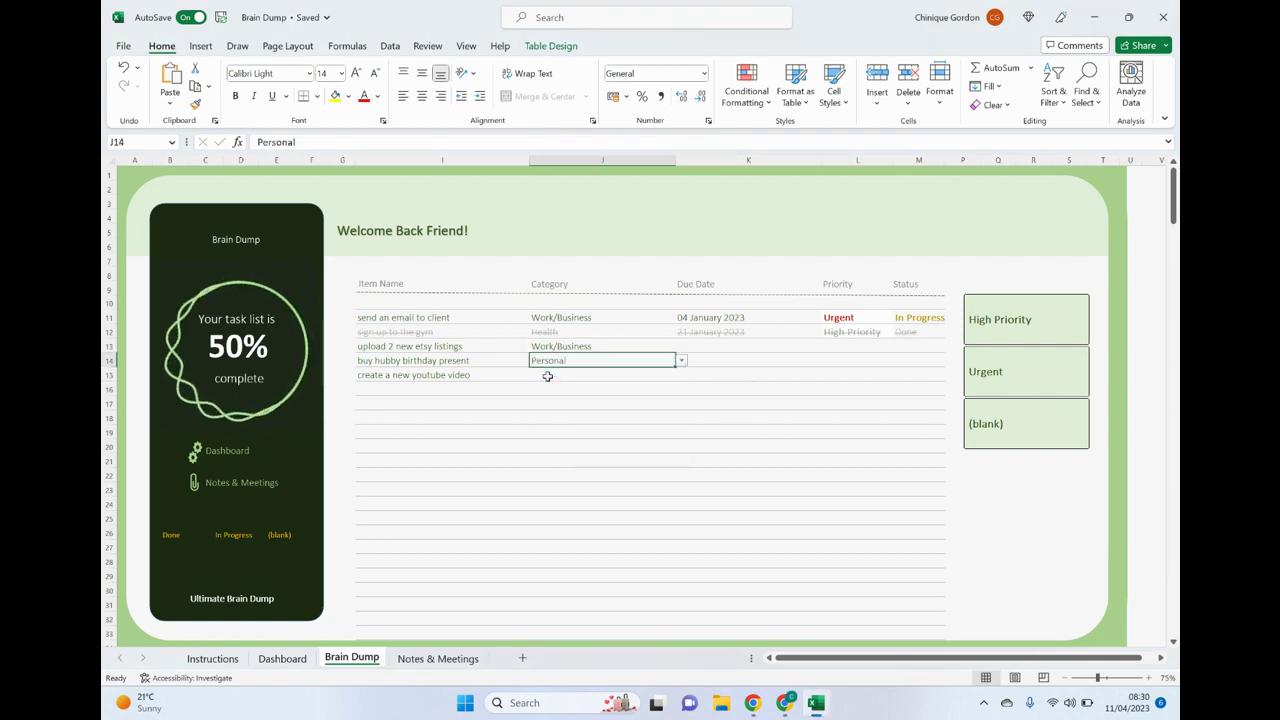
# Set the category of the youtube video task to Fun/Adventure.
pyautogui.click(597, 374)
pyautogui.click(682, 375)
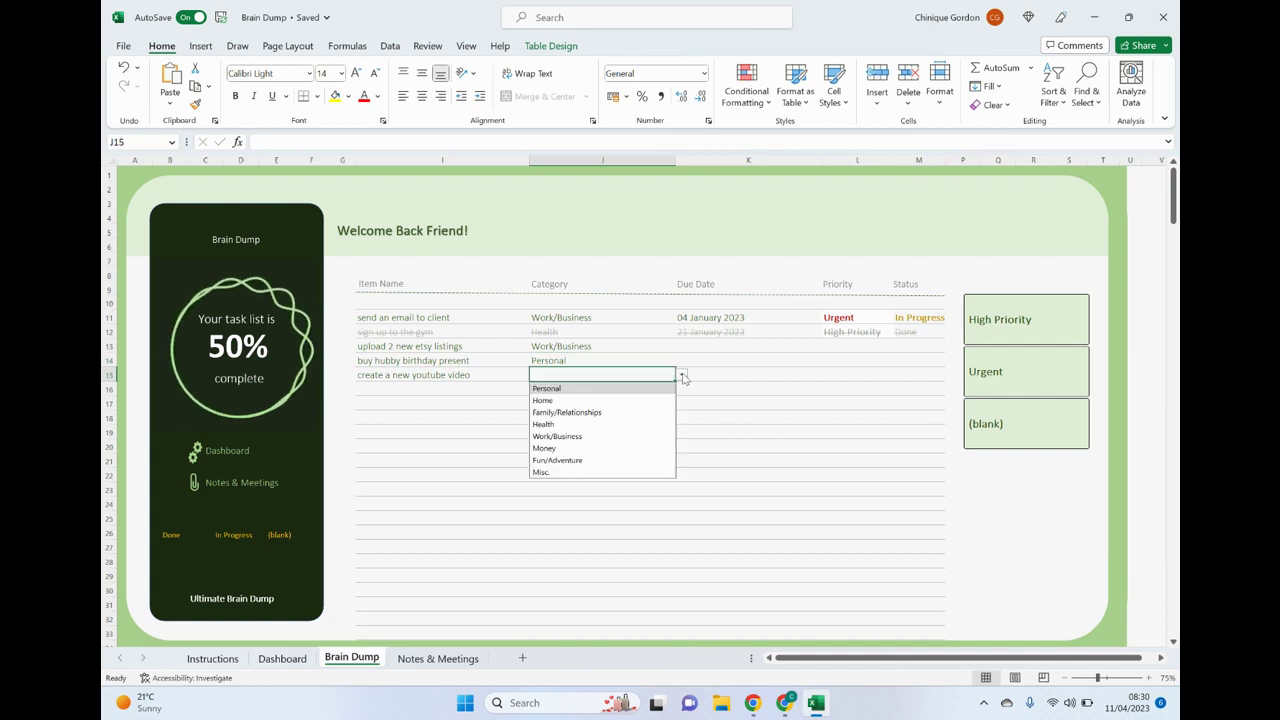
pyautogui.click(563, 461)
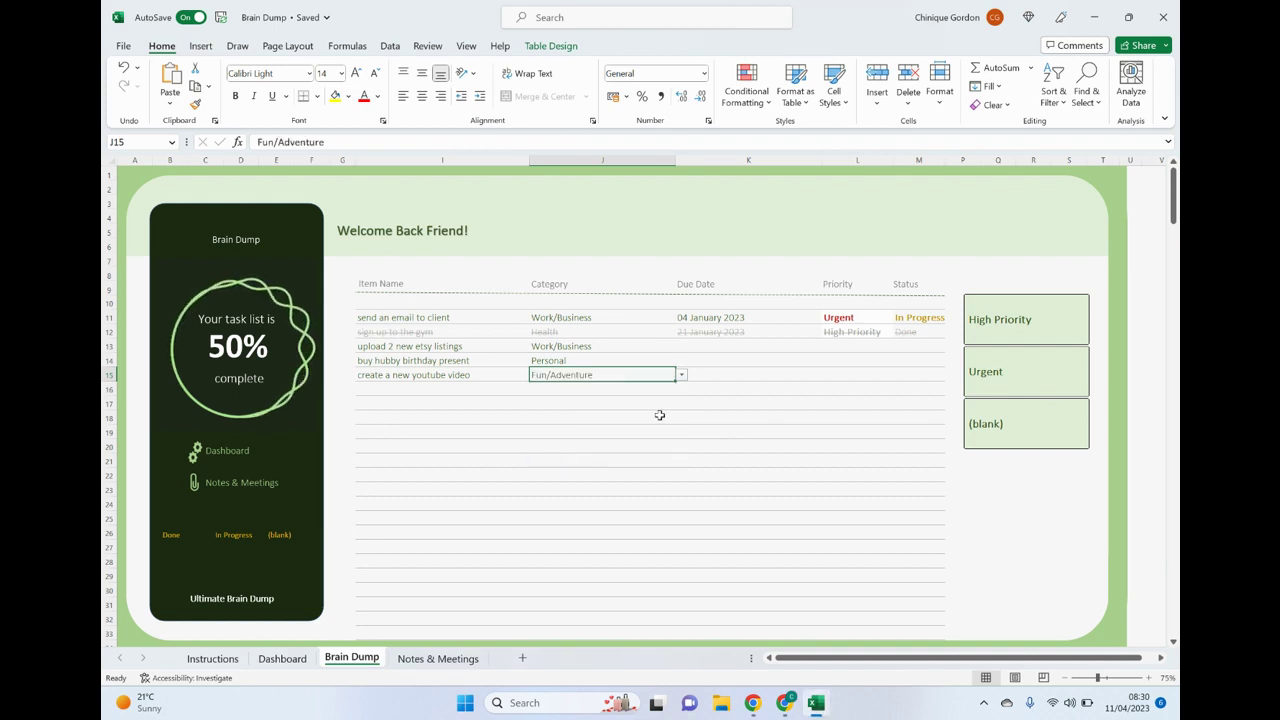
# Set the due date of the etsy listings task in the Brain Dump list to 12 April 2023.
pyautogui.click(748, 347)
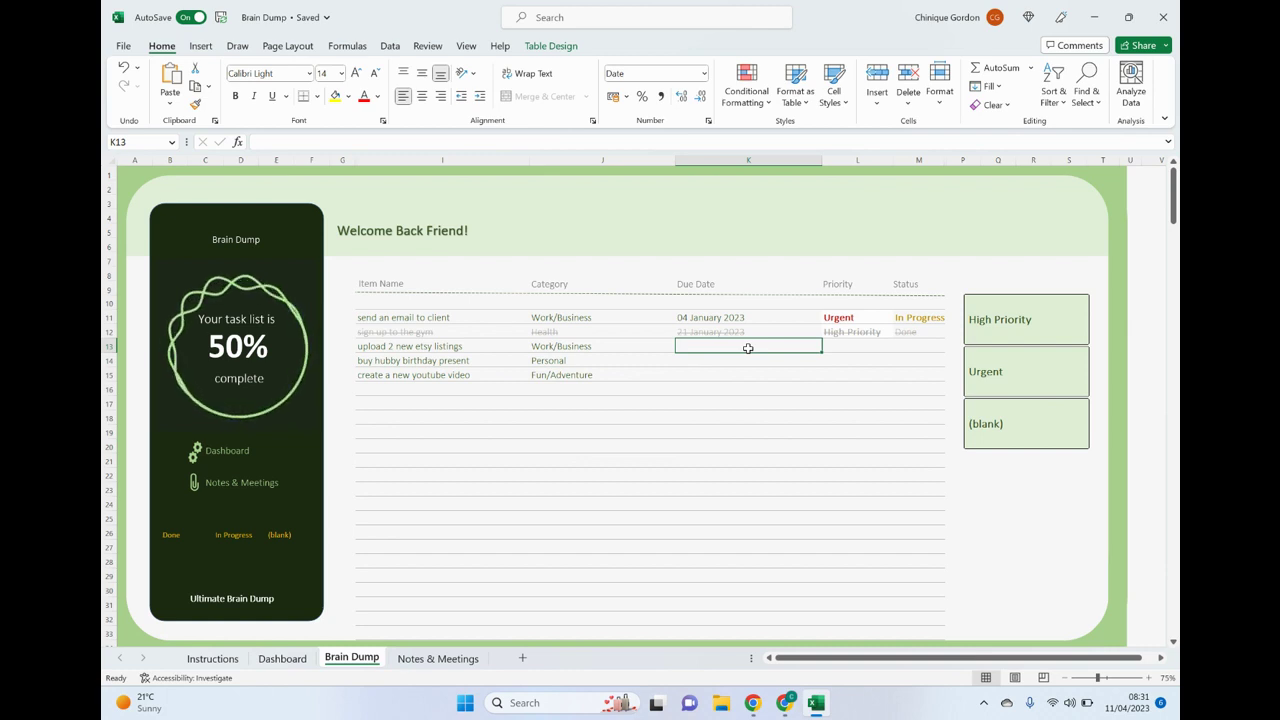
pyautogui.write('12')
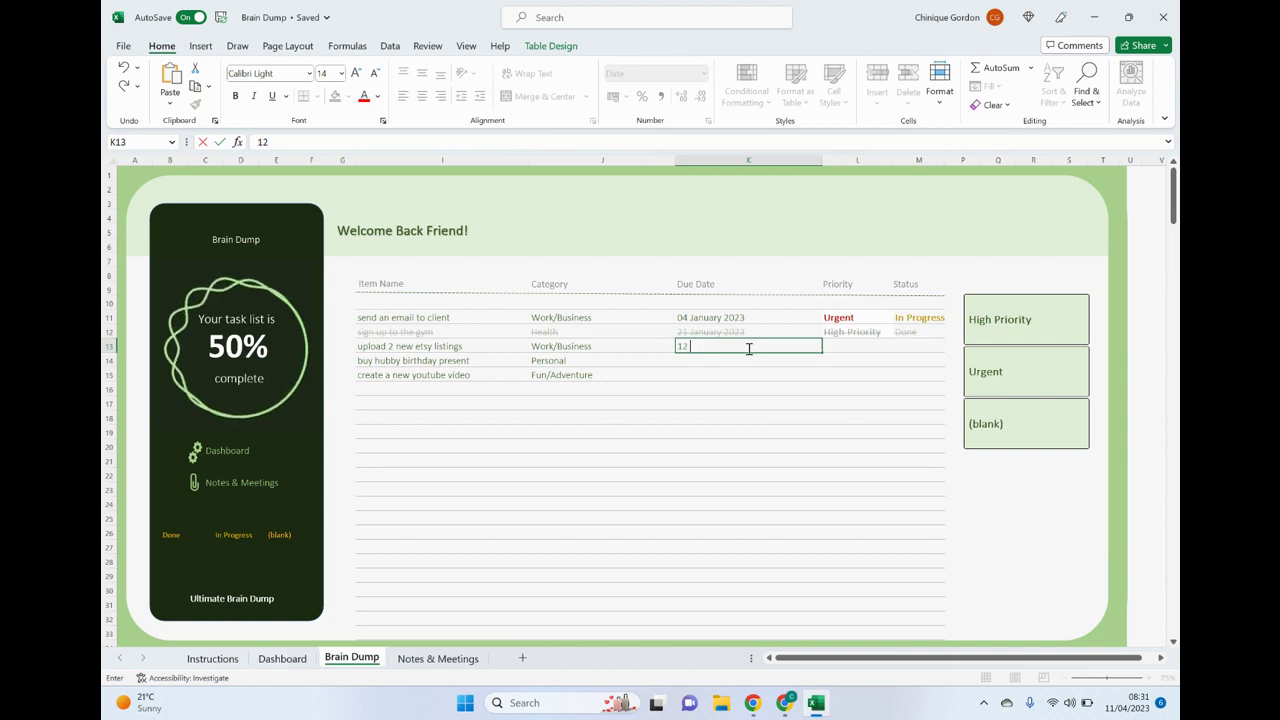
pyautogui.write(' apr')
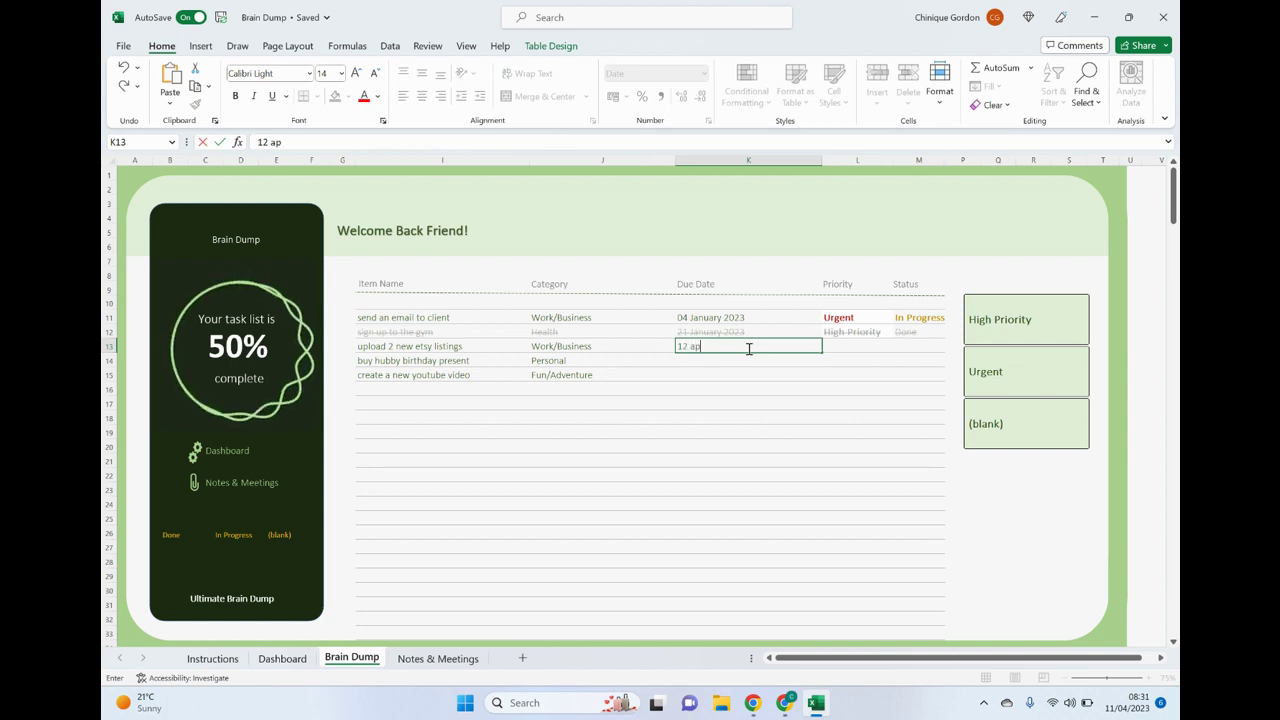
pyautogui.doubleClick(697, 346)
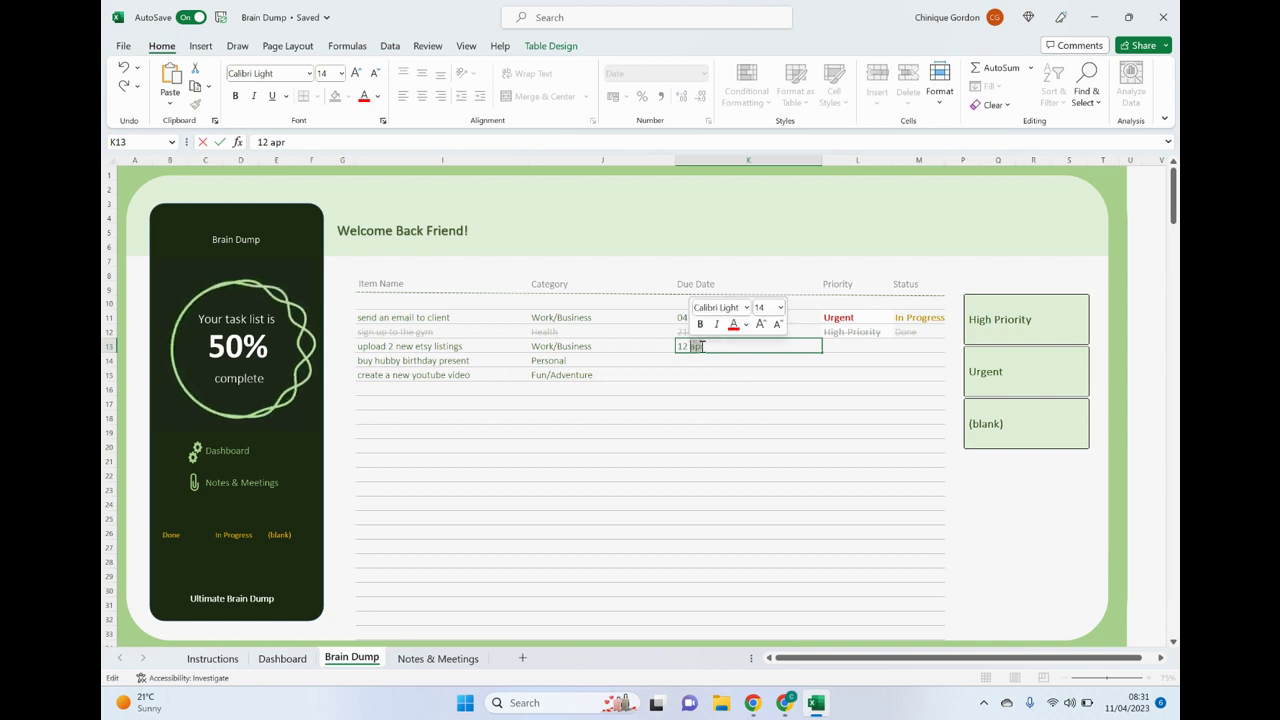
pyautogui.press('Return')
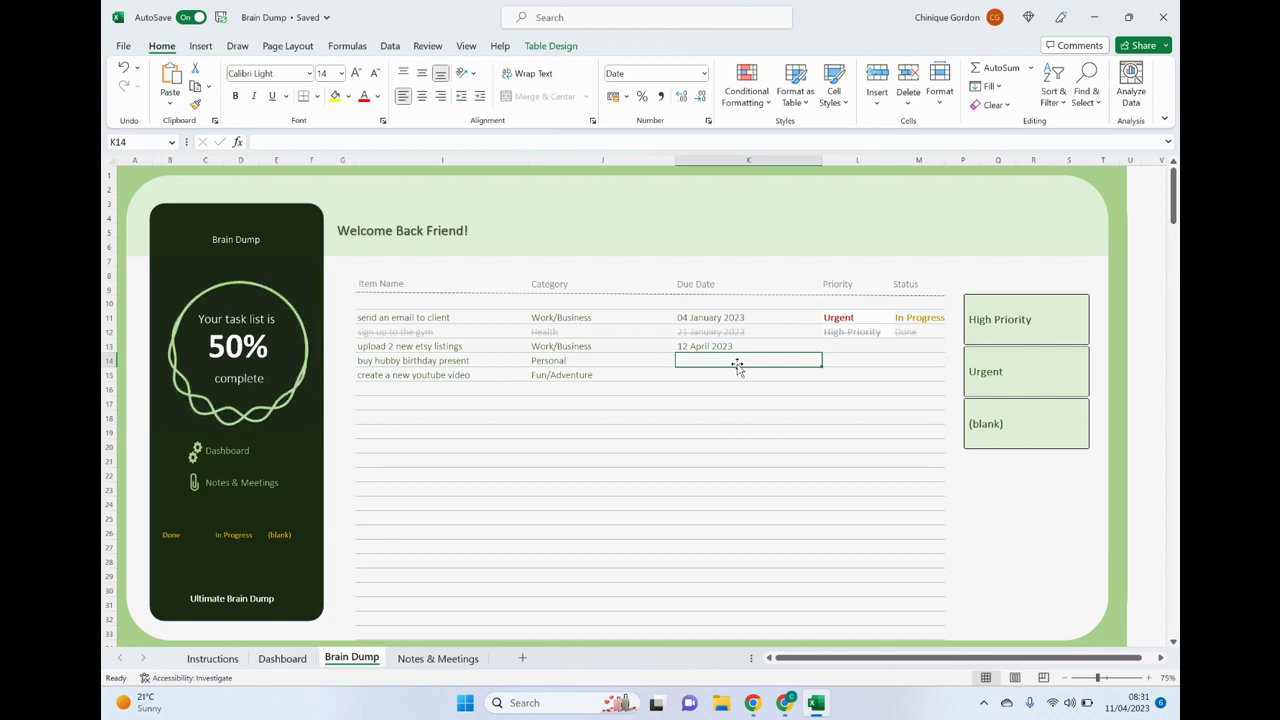
# Set the due date of the birthday present task to 18 April 2023.
pyautogui.write('18')
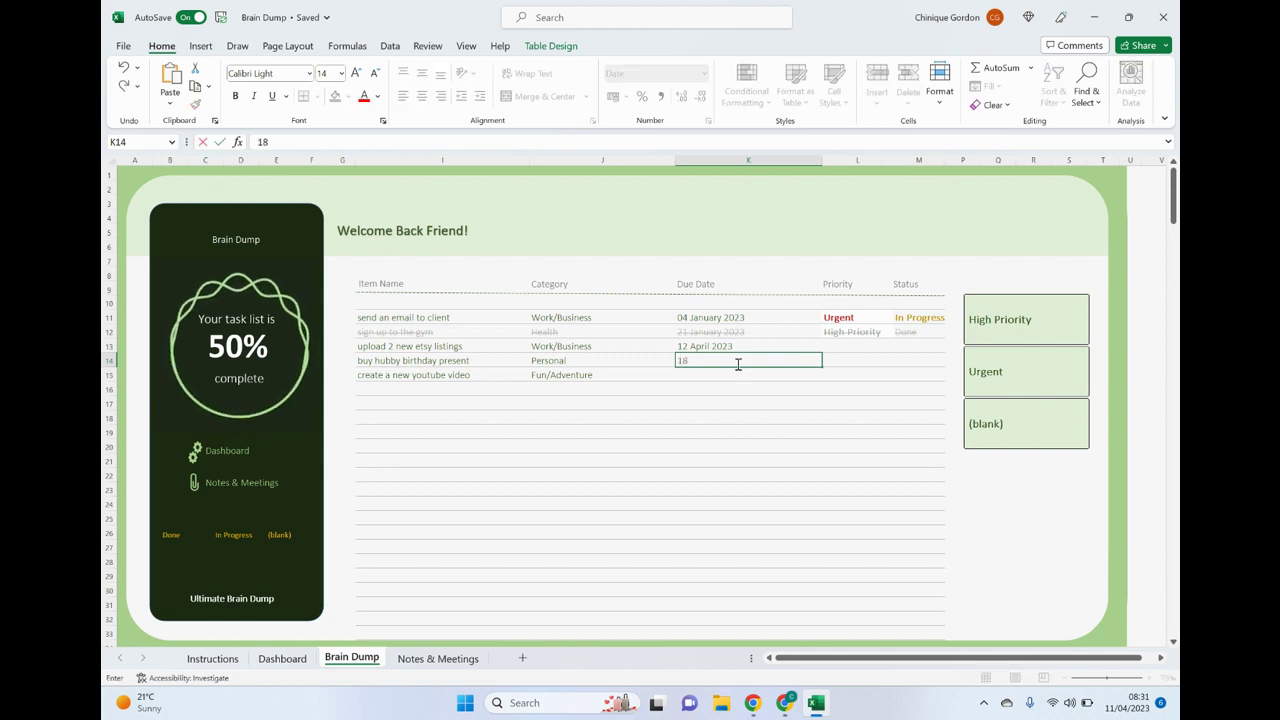
pyautogui.write(' Ap')
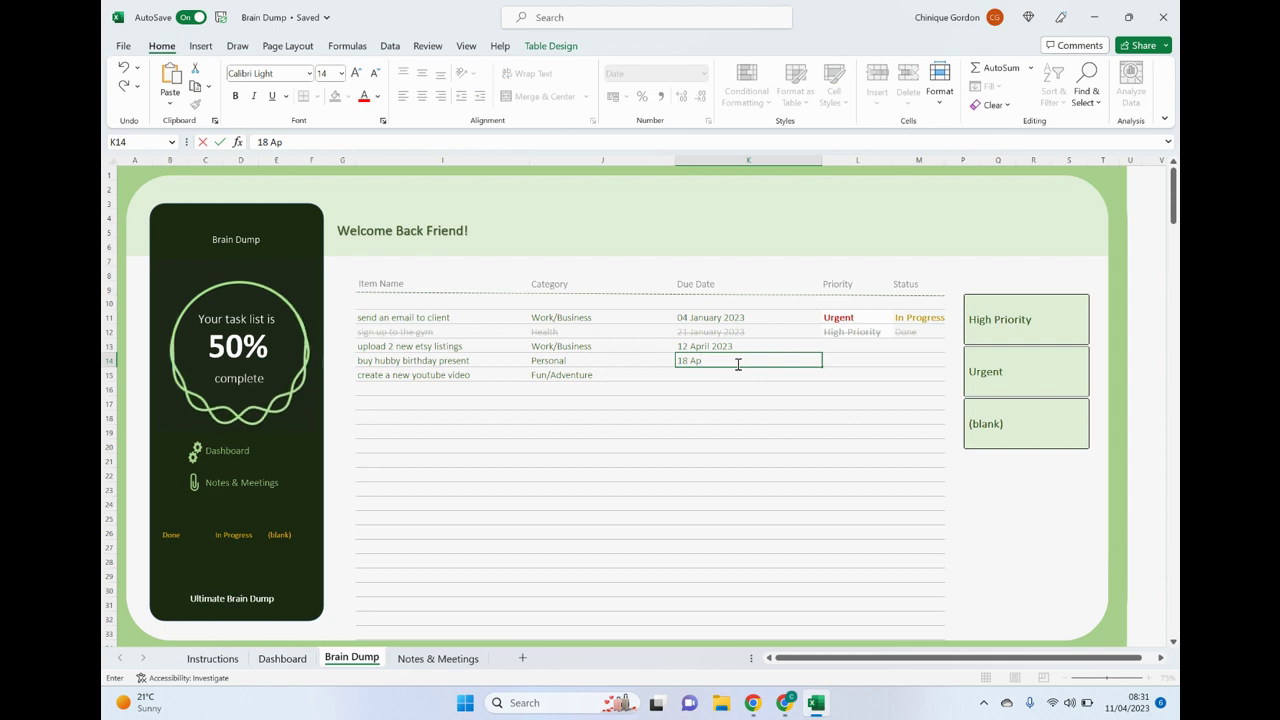
pyautogui.write('ril')
pyautogui.press('Return')
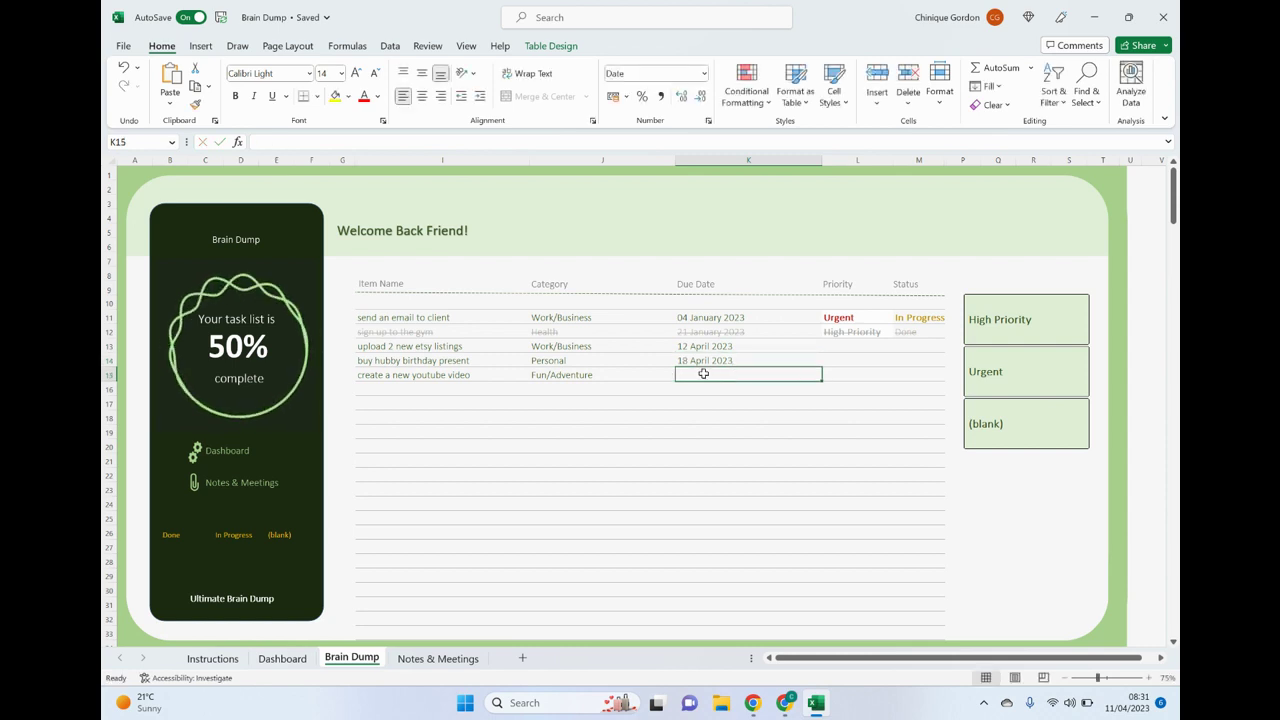
# Set the due date of the youtube video task to 13 April 2023.
pyautogui.doubleClick(704, 374)
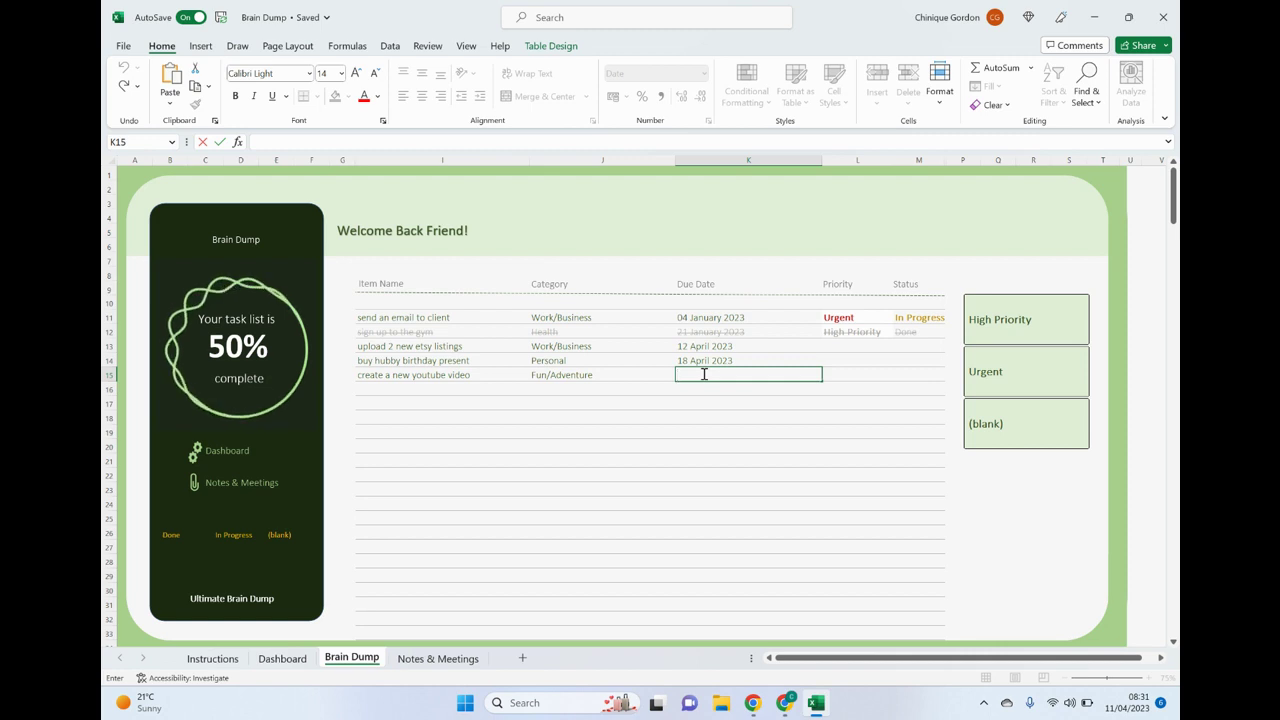
pyautogui.write('13')
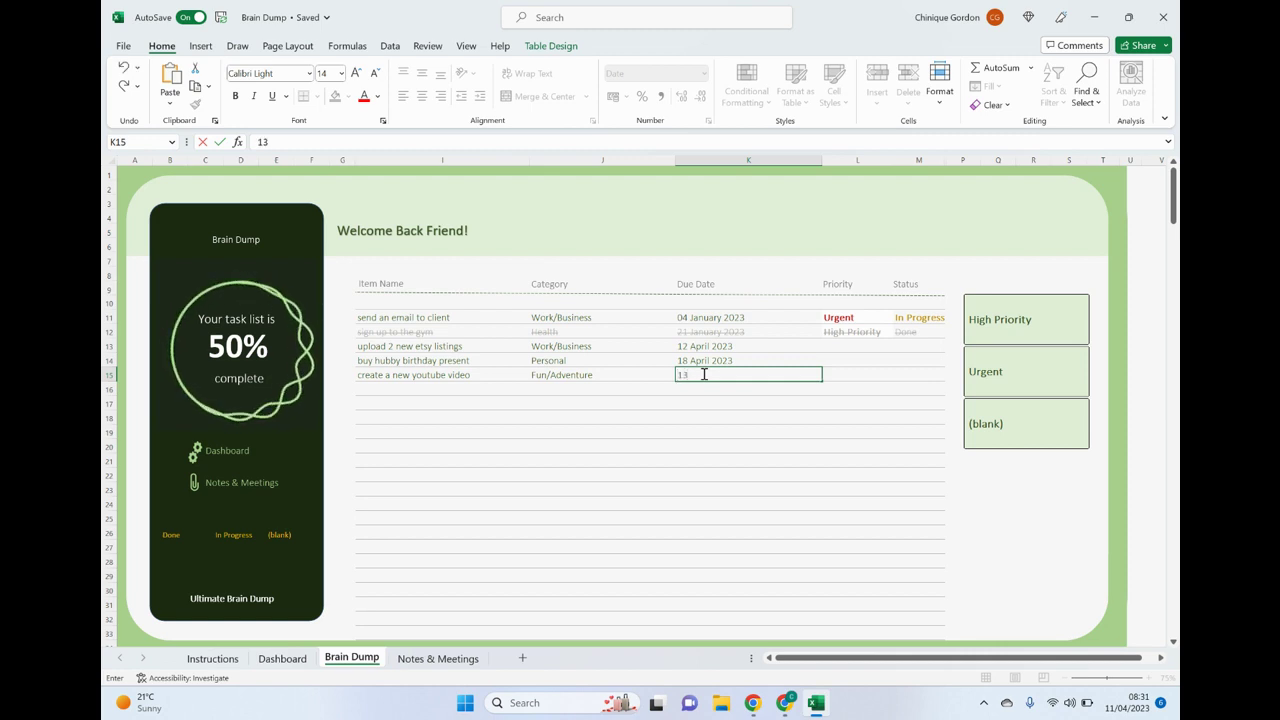
pyautogui.write('/4')
pyautogui.press('Return')
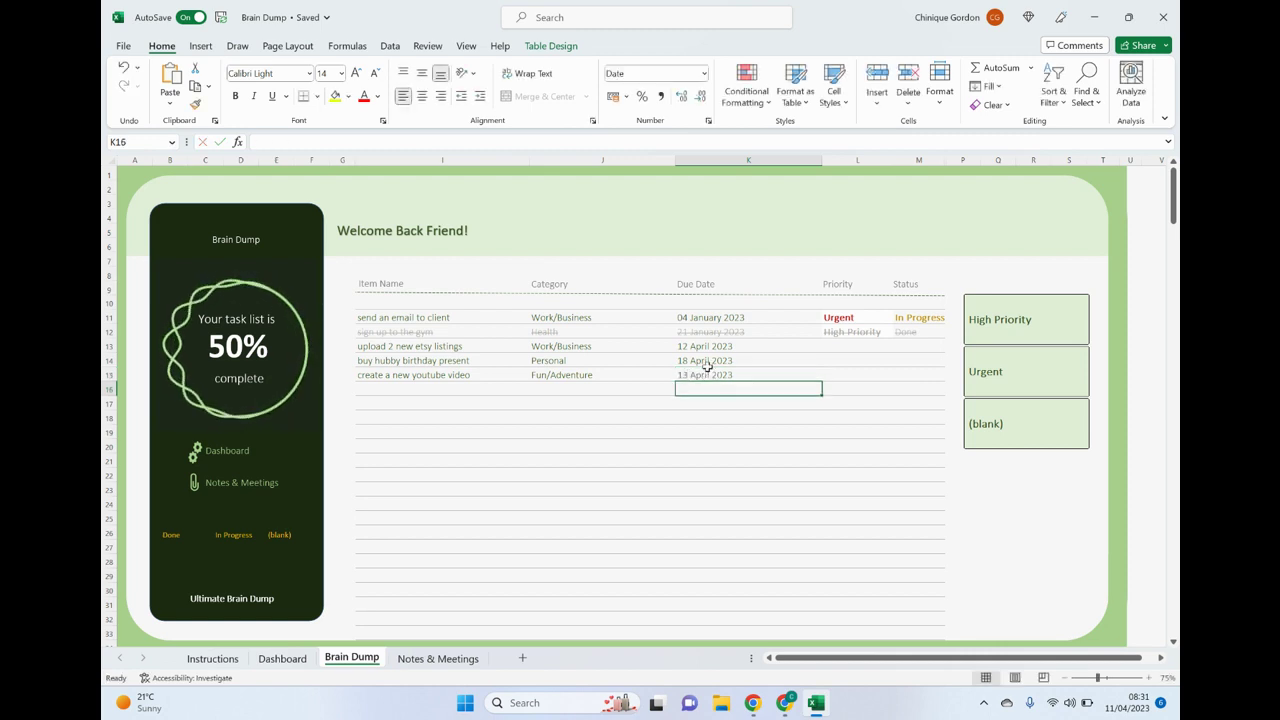
# Set the priority of the etsy listings task to High Priority and of the birthday present task to Low Priority.
pyautogui.click(863, 346)
pyautogui.click(899, 346)
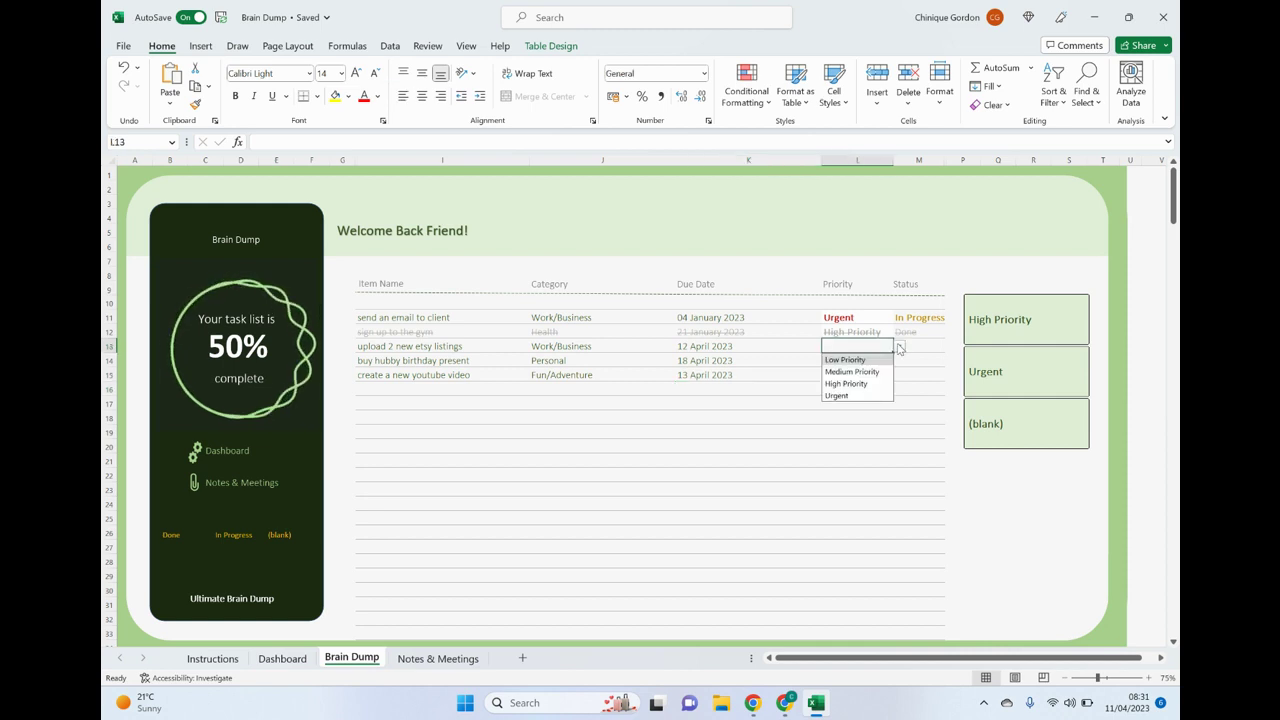
pyautogui.click(846, 384)
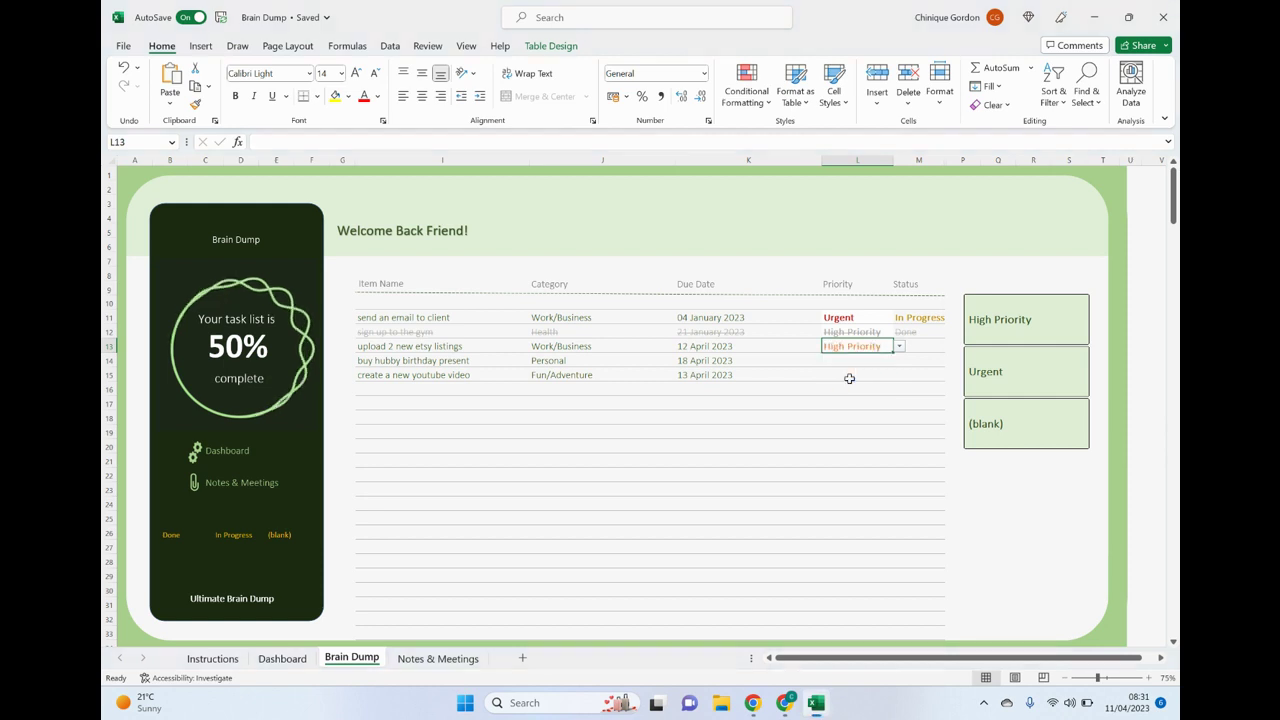
pyautogui.click(885, 360)
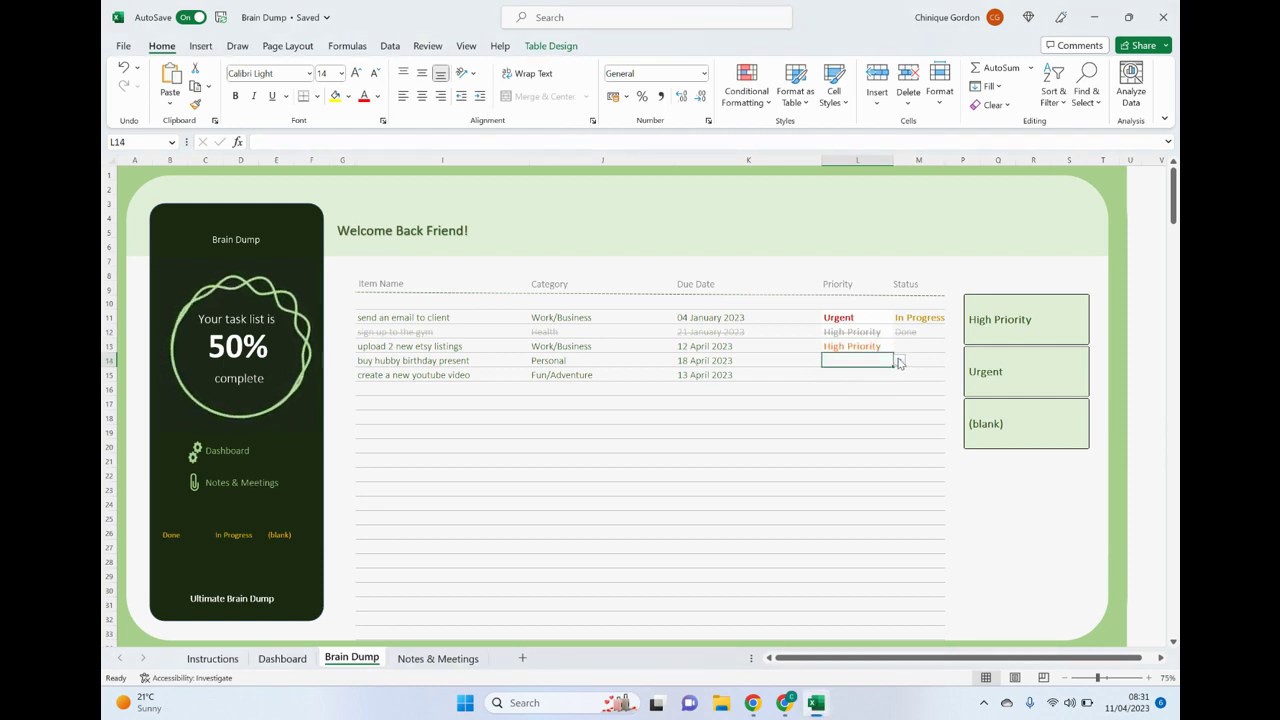
pyautogui.click(898, 362)
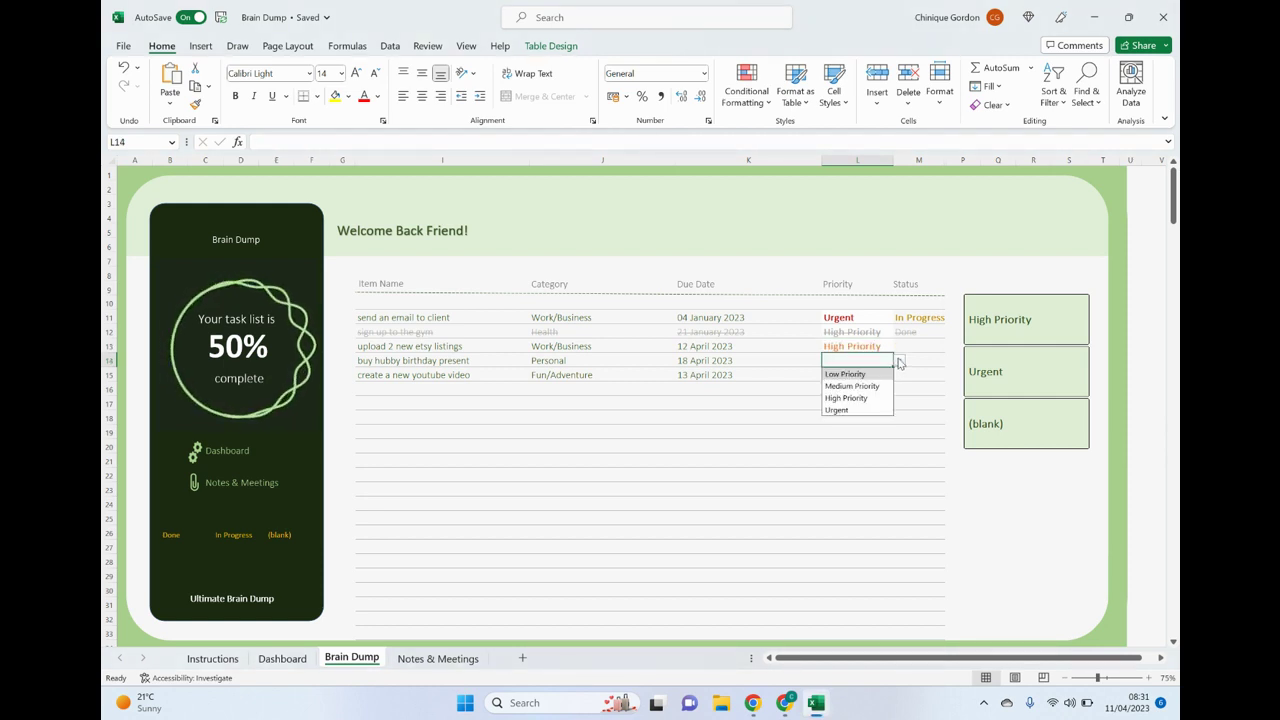
pyautogui.click(847, 375)
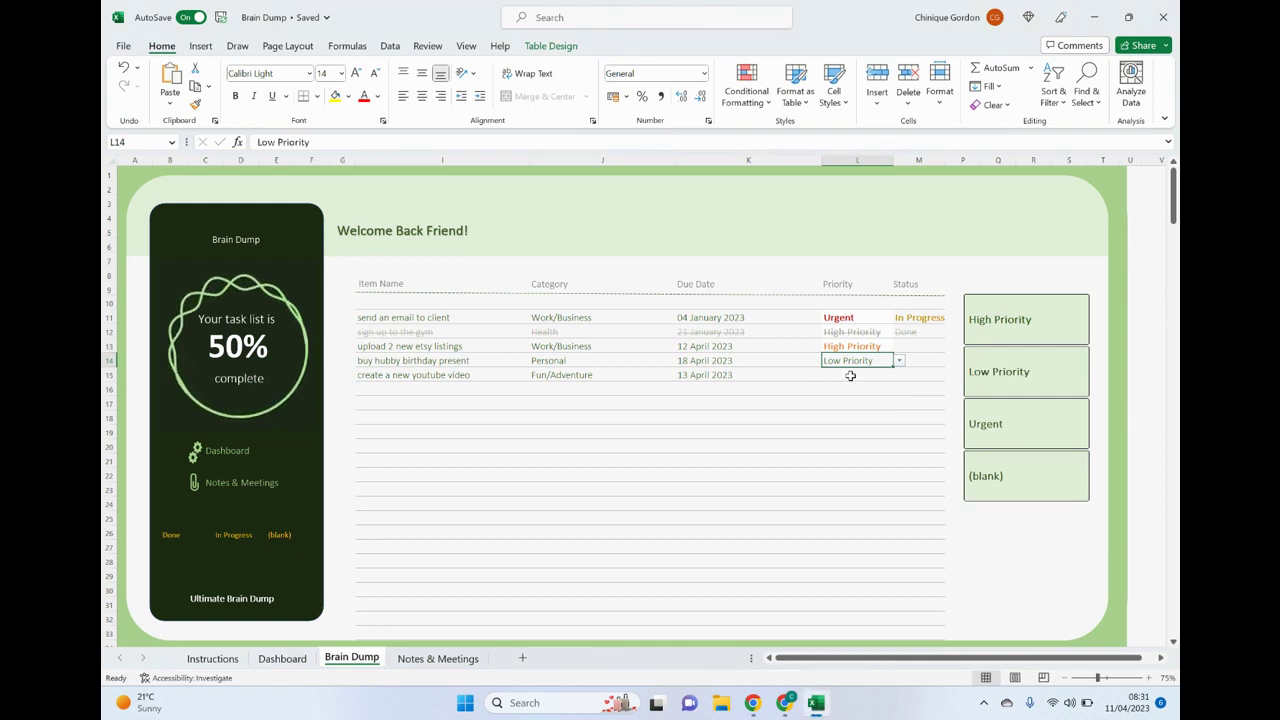
# Set the priority of the youtube video task to Urgent.
pyautogui.click(850, 375)
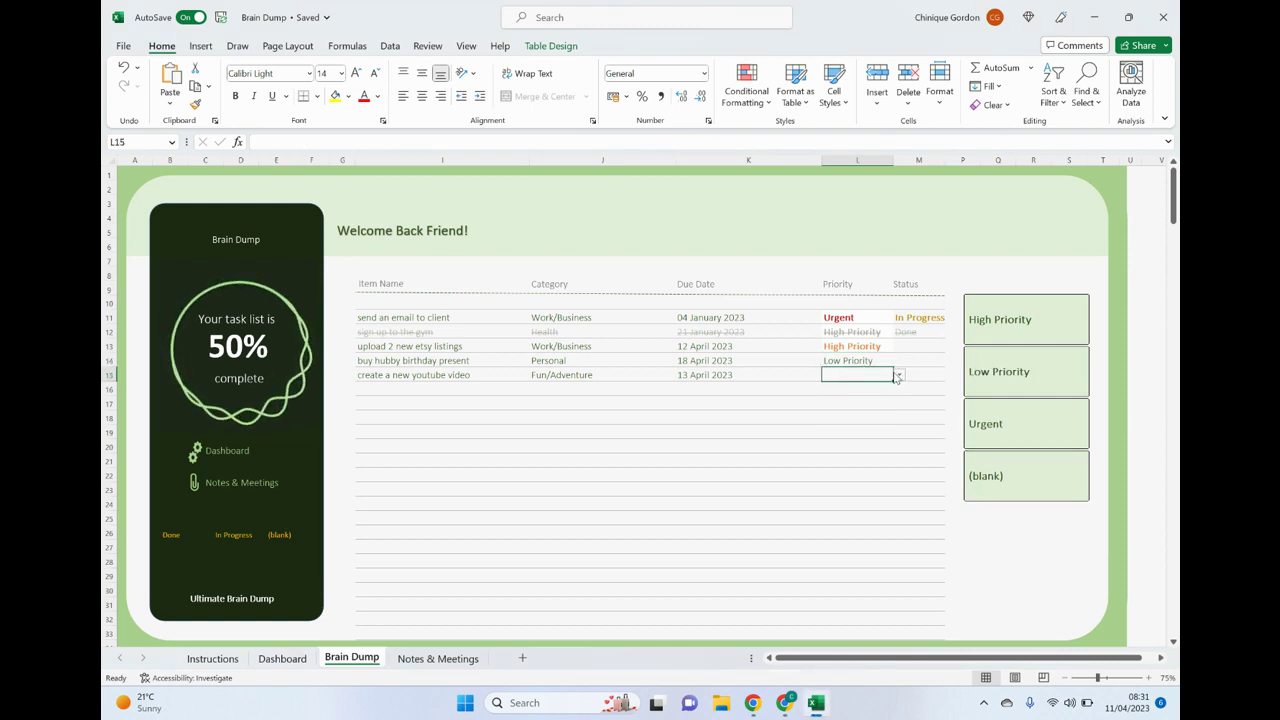
pyautogui.click(898, 375)
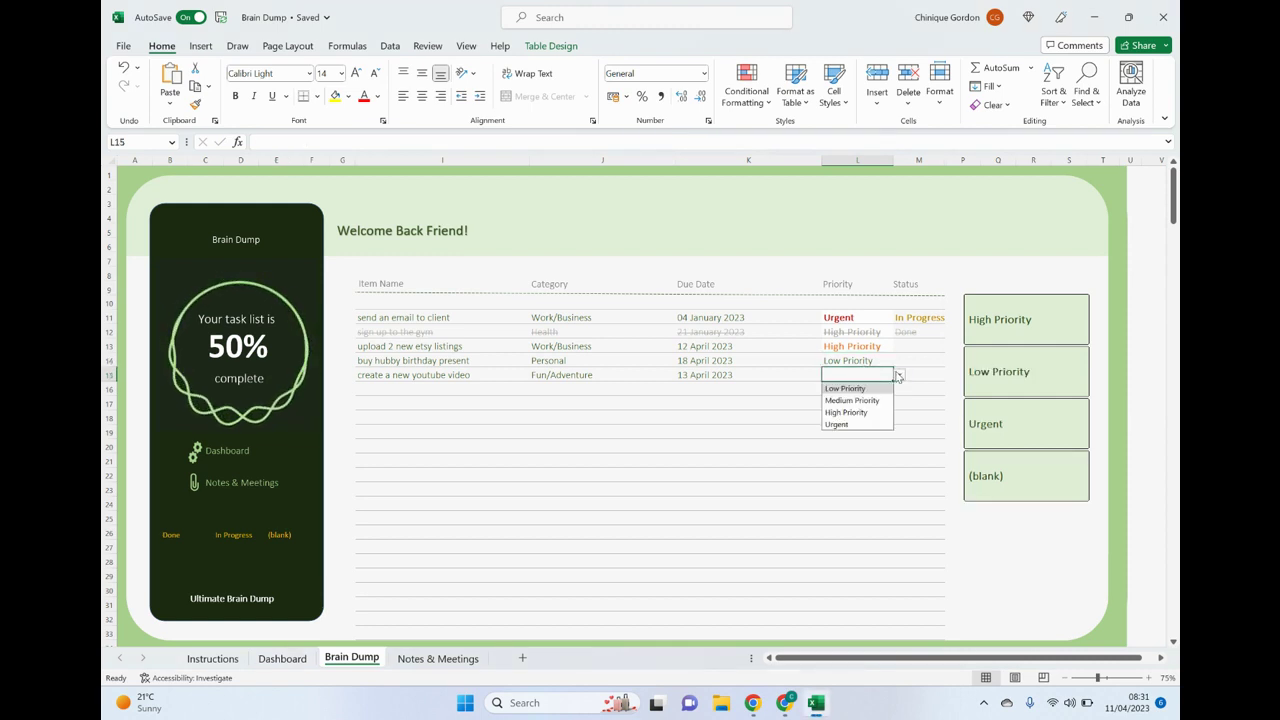
pyautogui.click(836, 424)
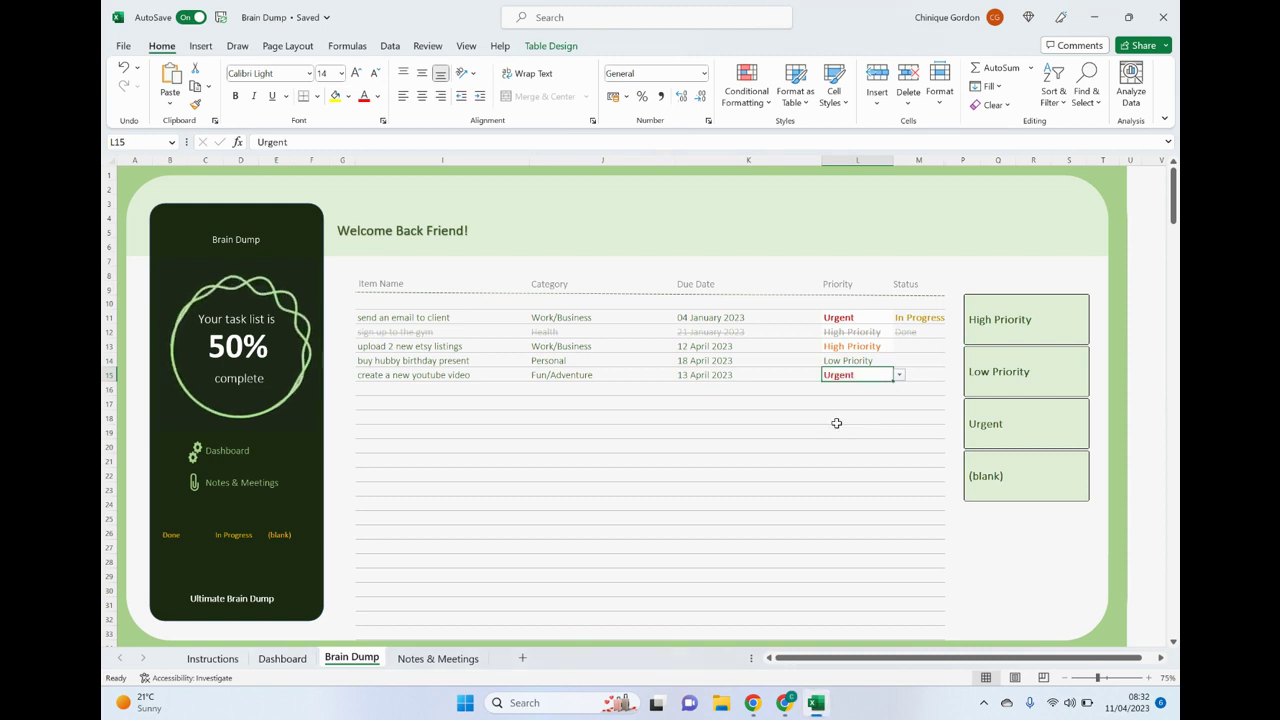
# Set the status of the etsy listings task to Not Started and of the birthday present task to In Progress.
pyautogui.click(928, 345)
pyautogui.click(950, 346)
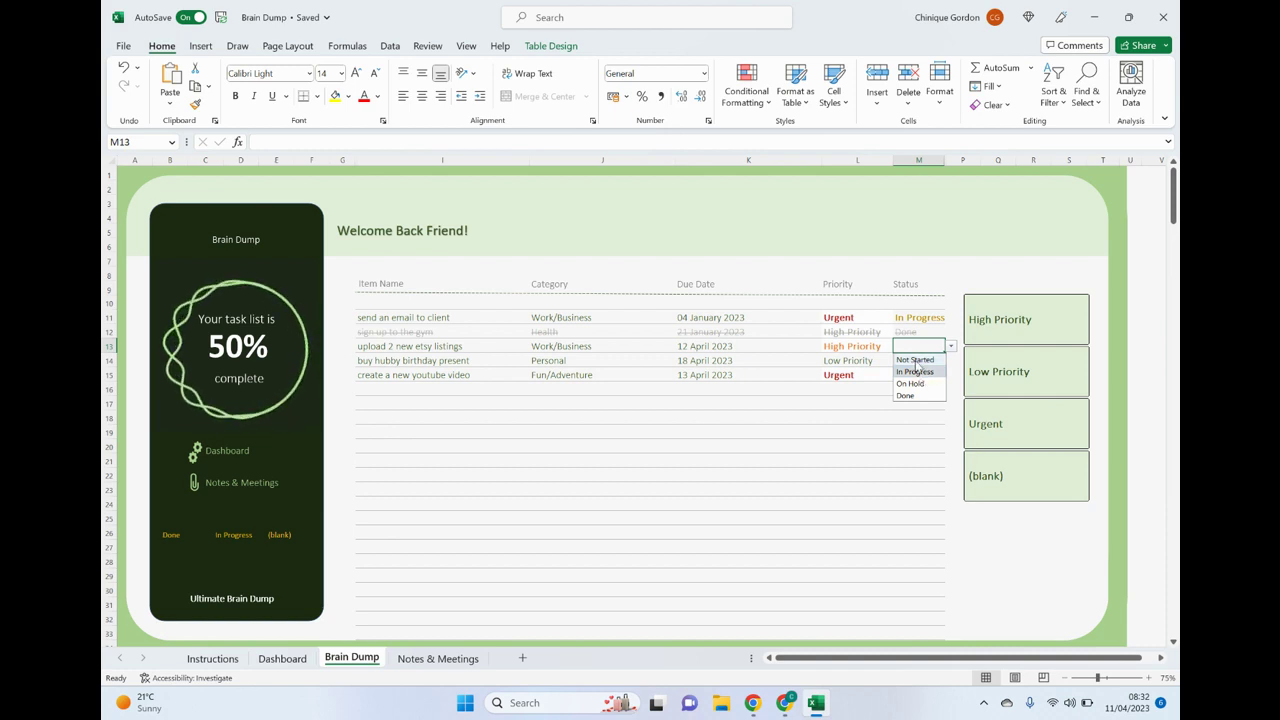
pyautogui.click(915, 359)
pyautogui.click(936, 362)
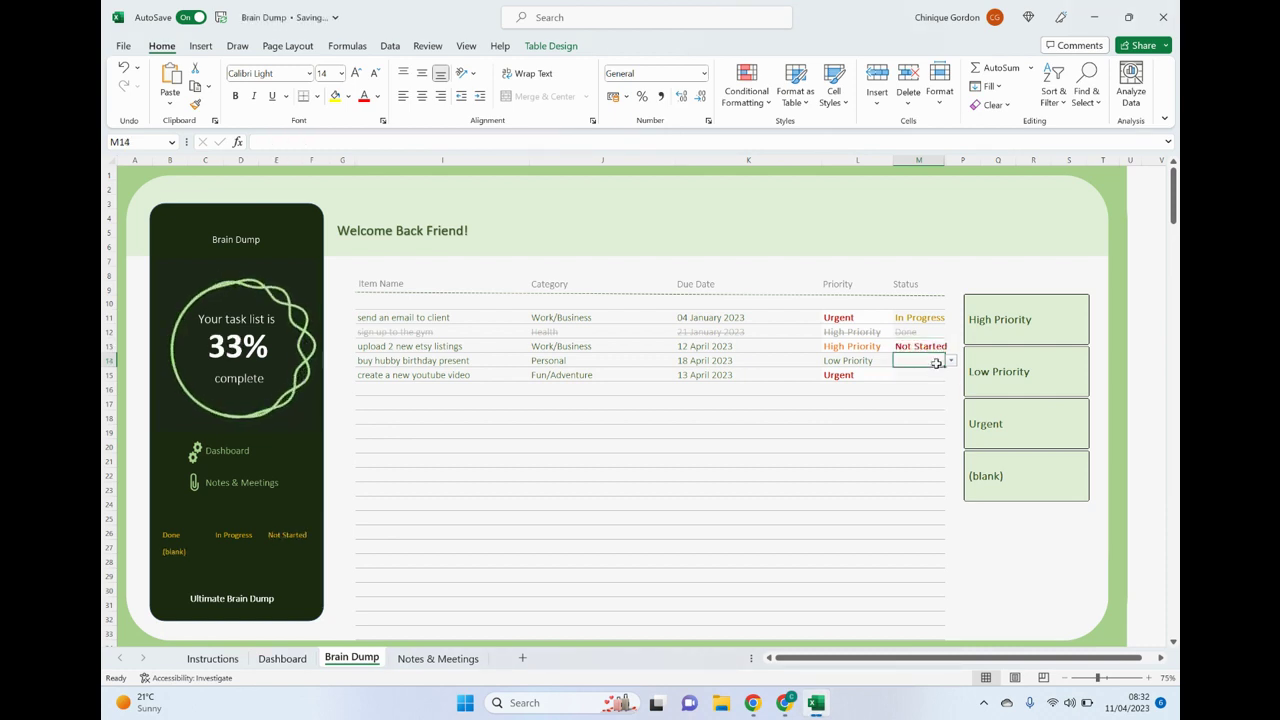
pyautogui.click(951, 361)
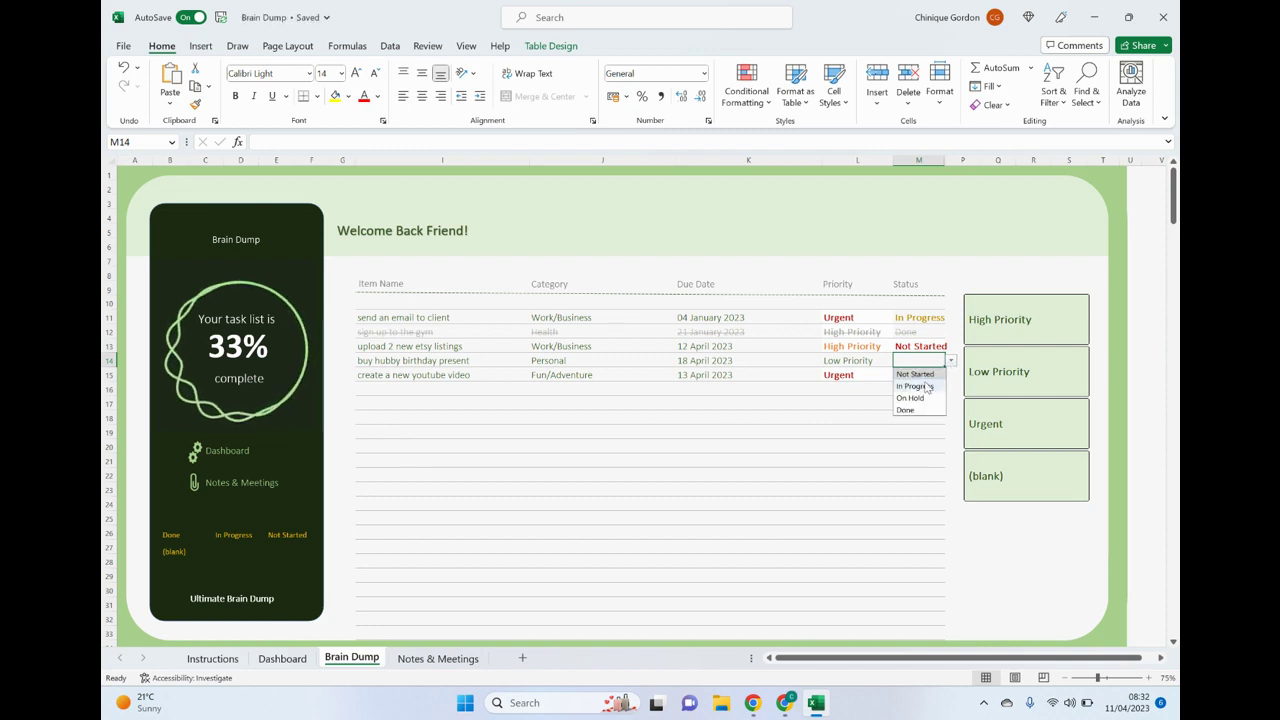
pyautogui.click(926, 386)
# Mark the youtube video task's status as Done.
pyautogui.click(925, 379)
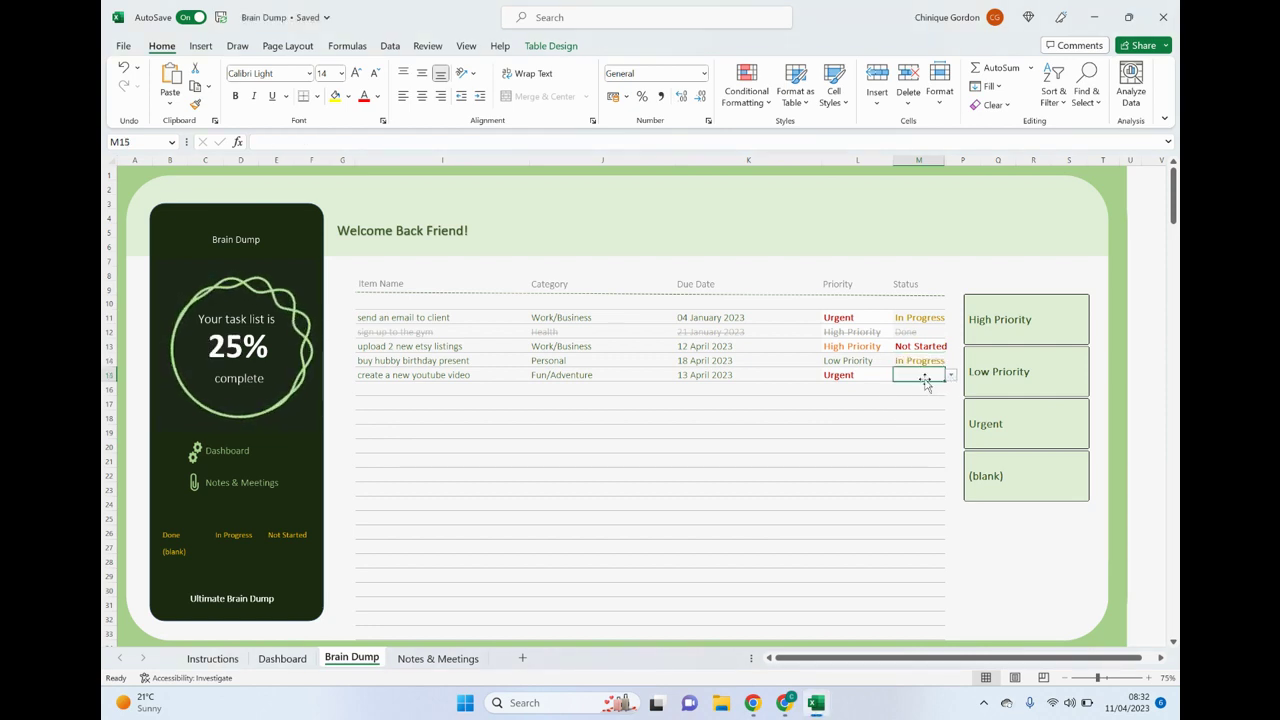
pyautogui.click(952, 376)
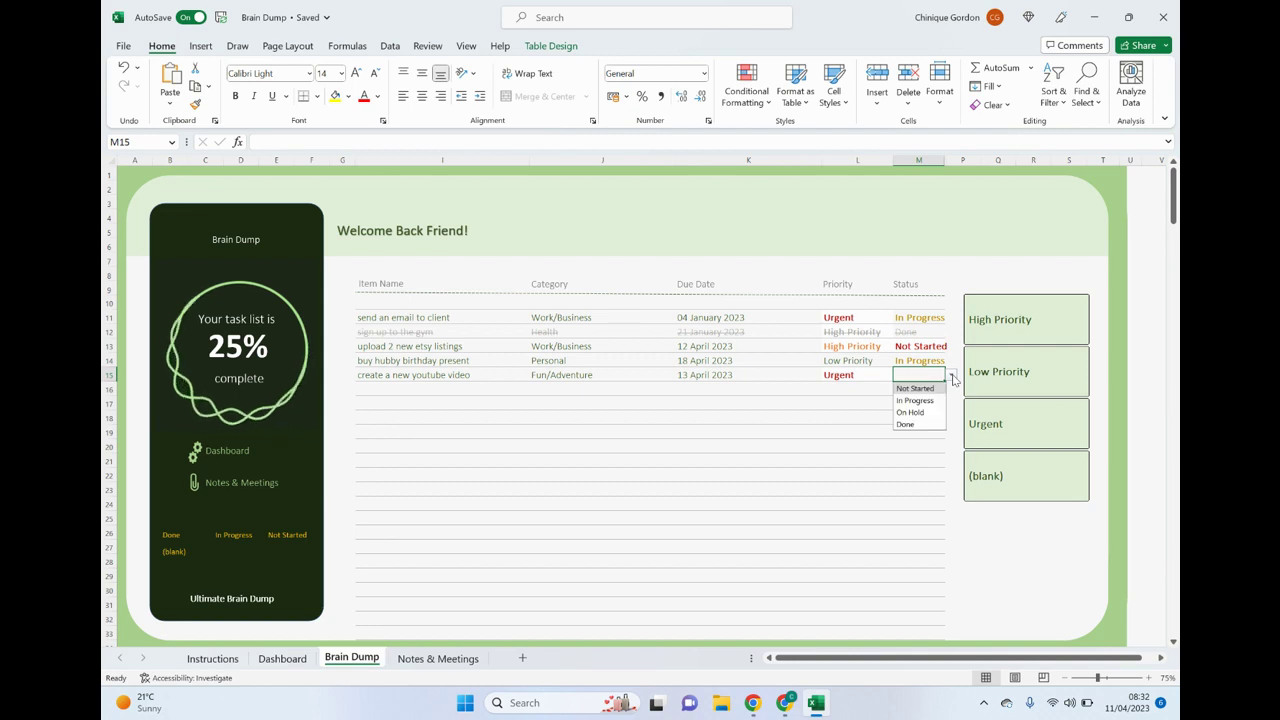
pyautogui.click(907, 423)
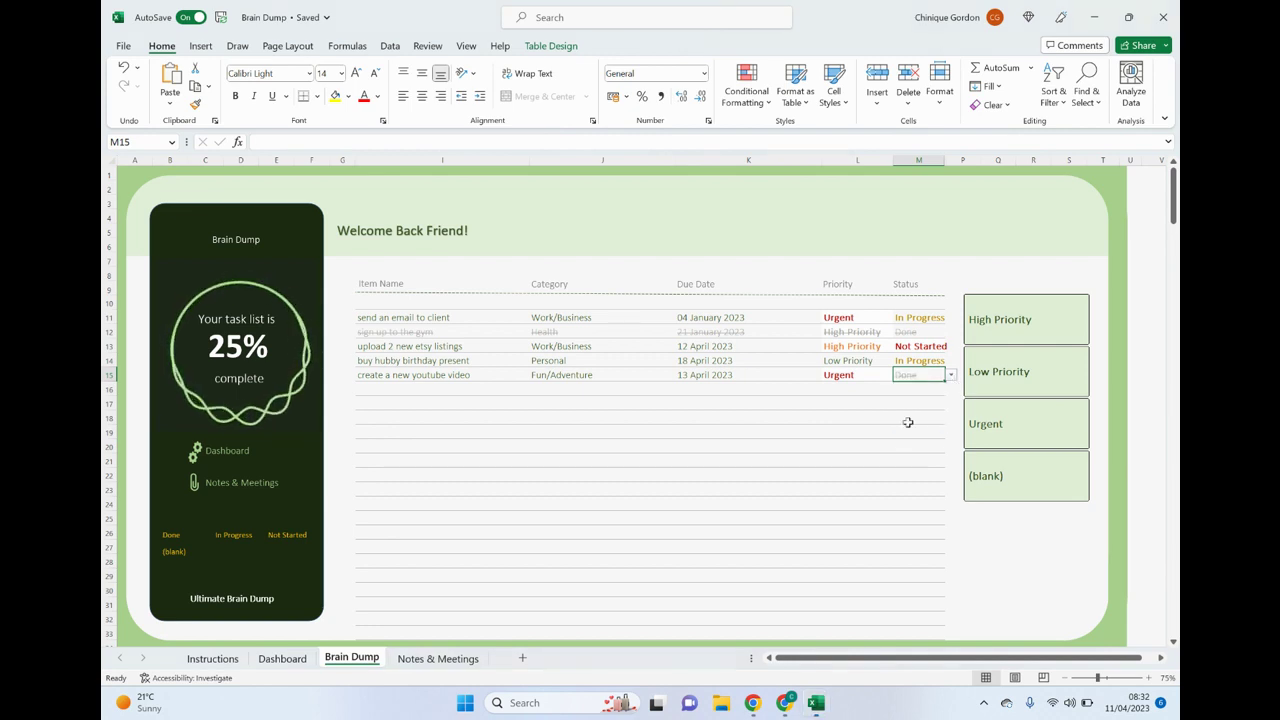
pyautogui.click(907, 418)
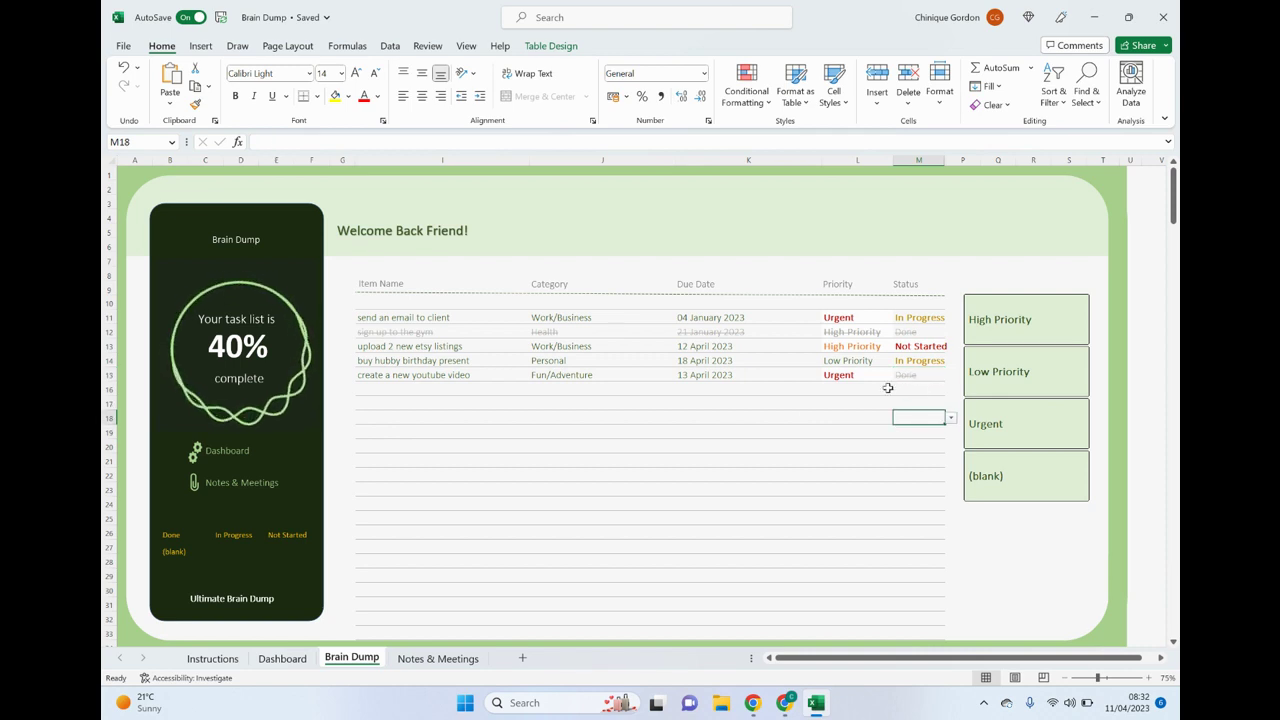
pyautogui.click(796, 422)
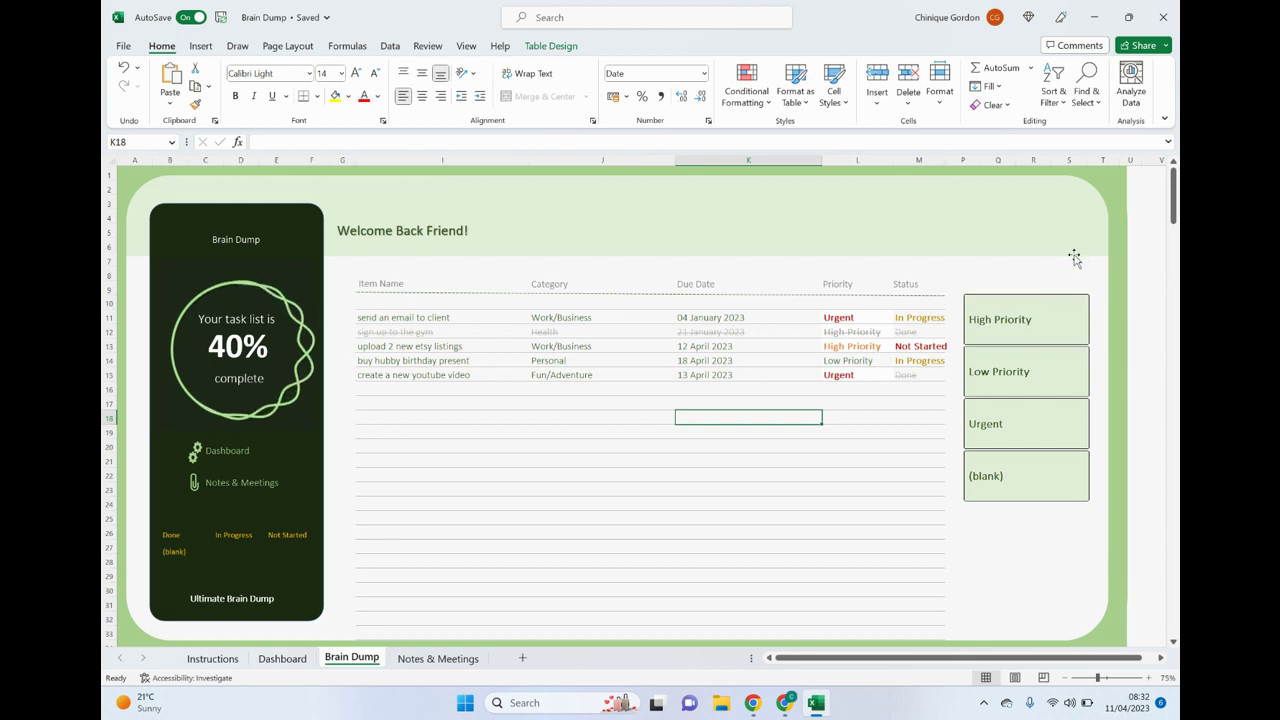
# Filter the task list by High Priority and by Urgent using the priority slicer, and clear the priority filter.
pyautogui.click(1030, 320)
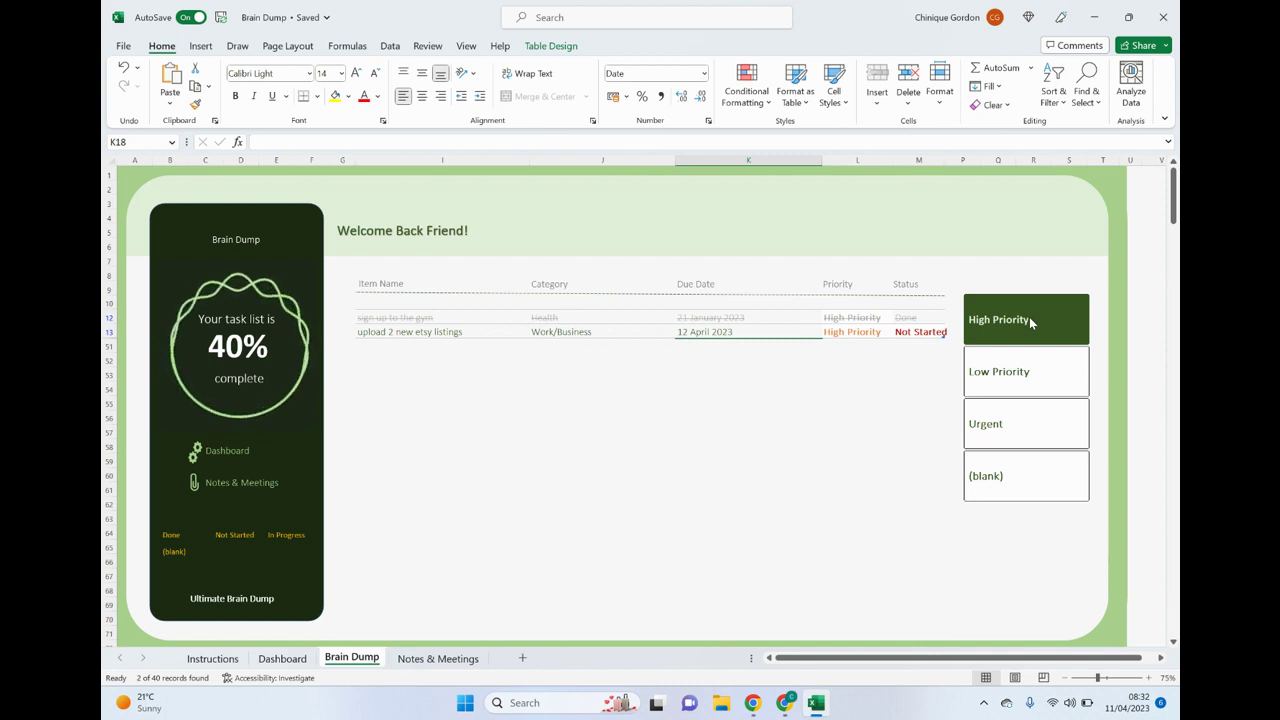
pyautogui.click(1028, 412)
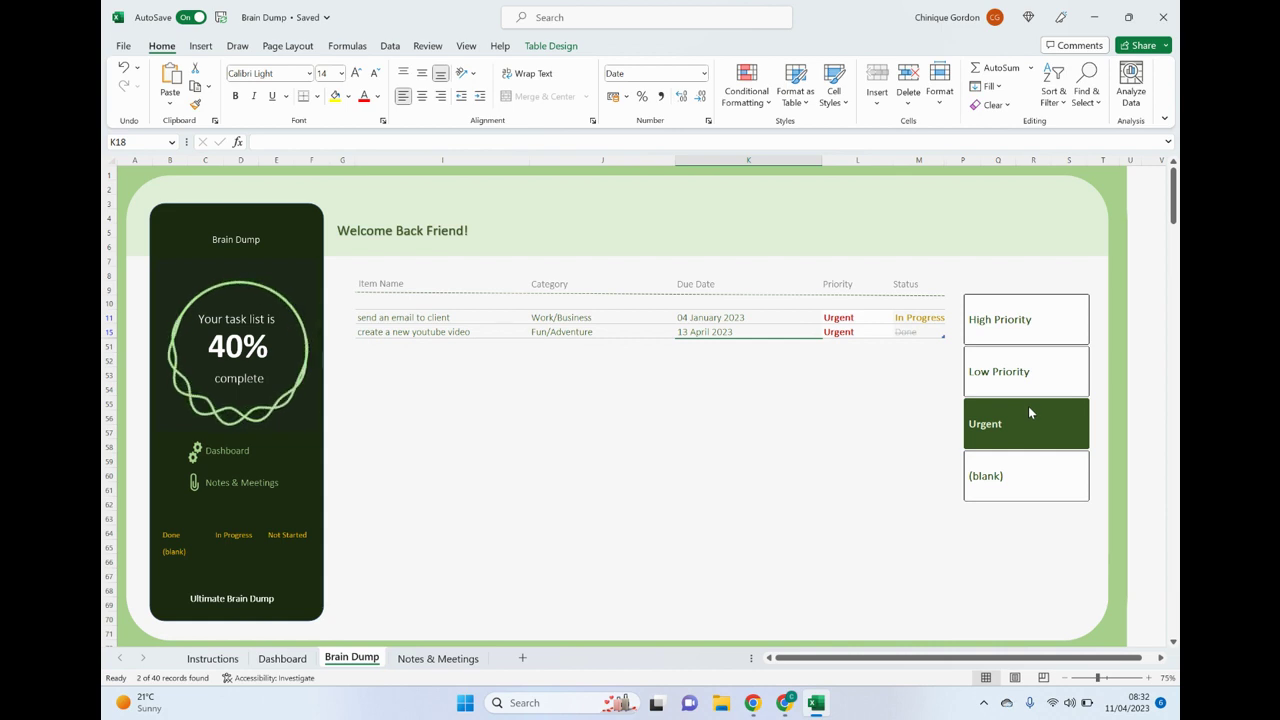
pyautogui.rightClick(1028, 318)
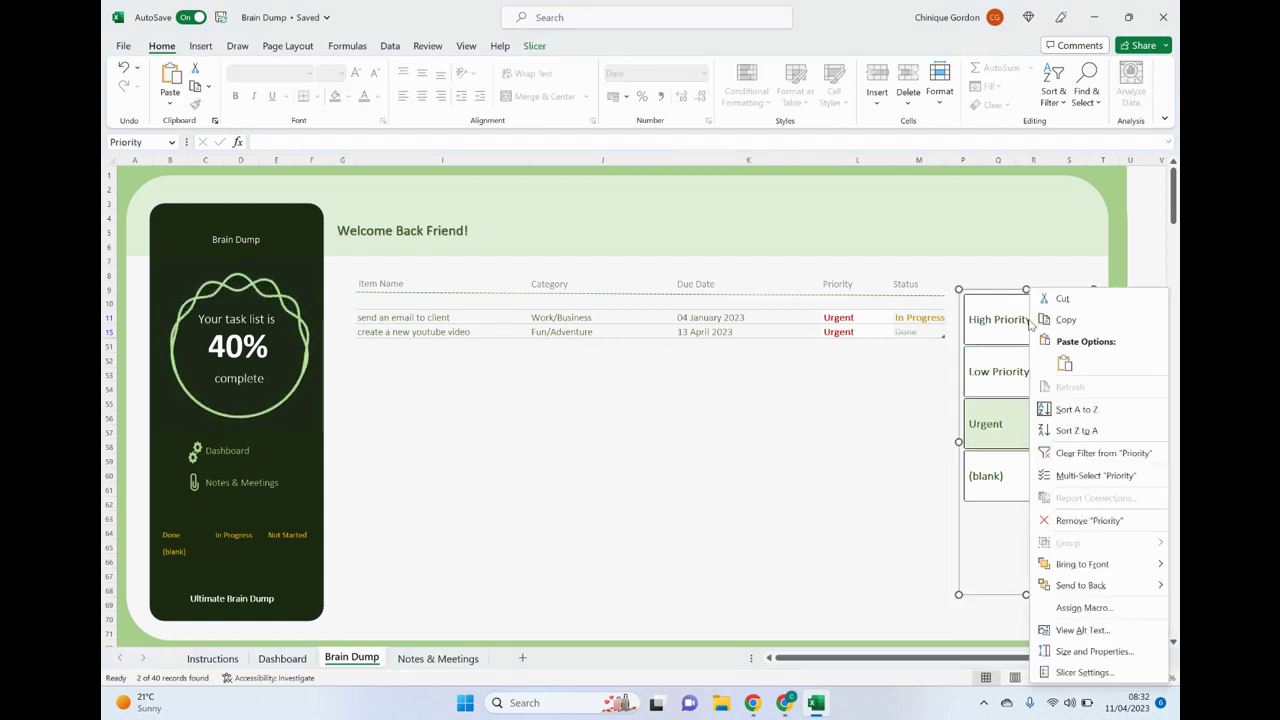
pyautogui.click(1077, 455)
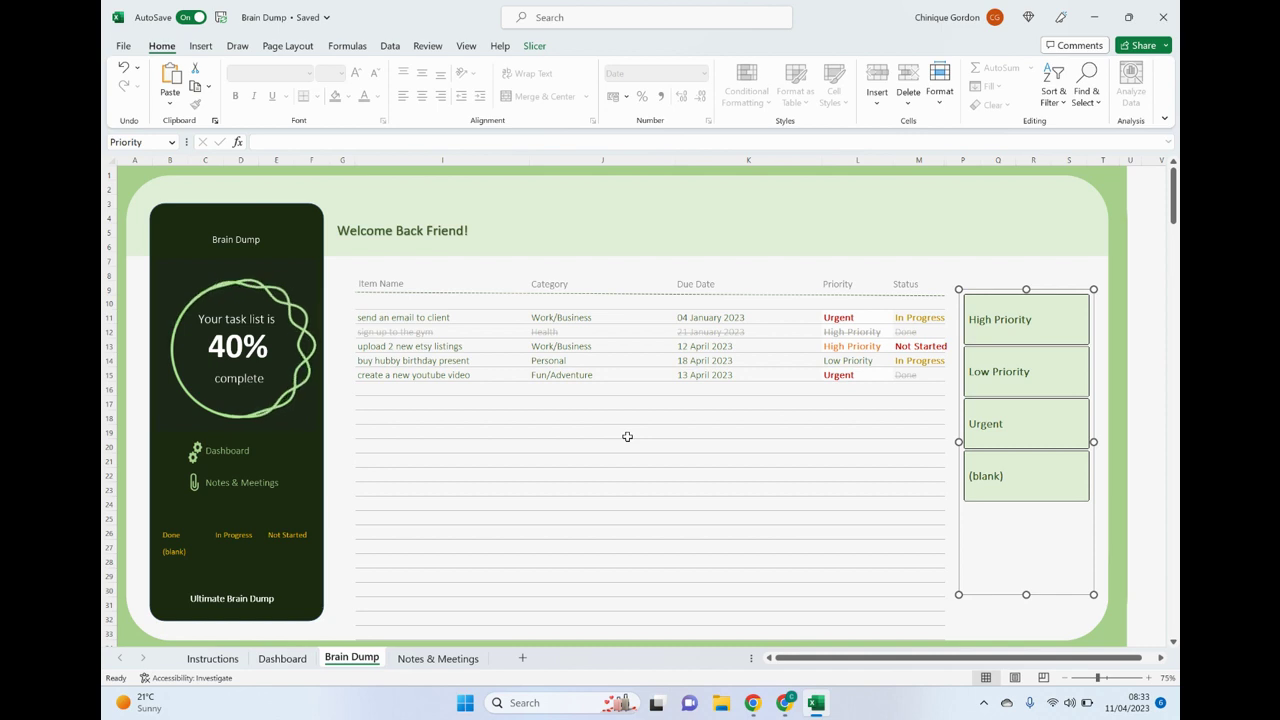
pyautogui.click(522, 437)
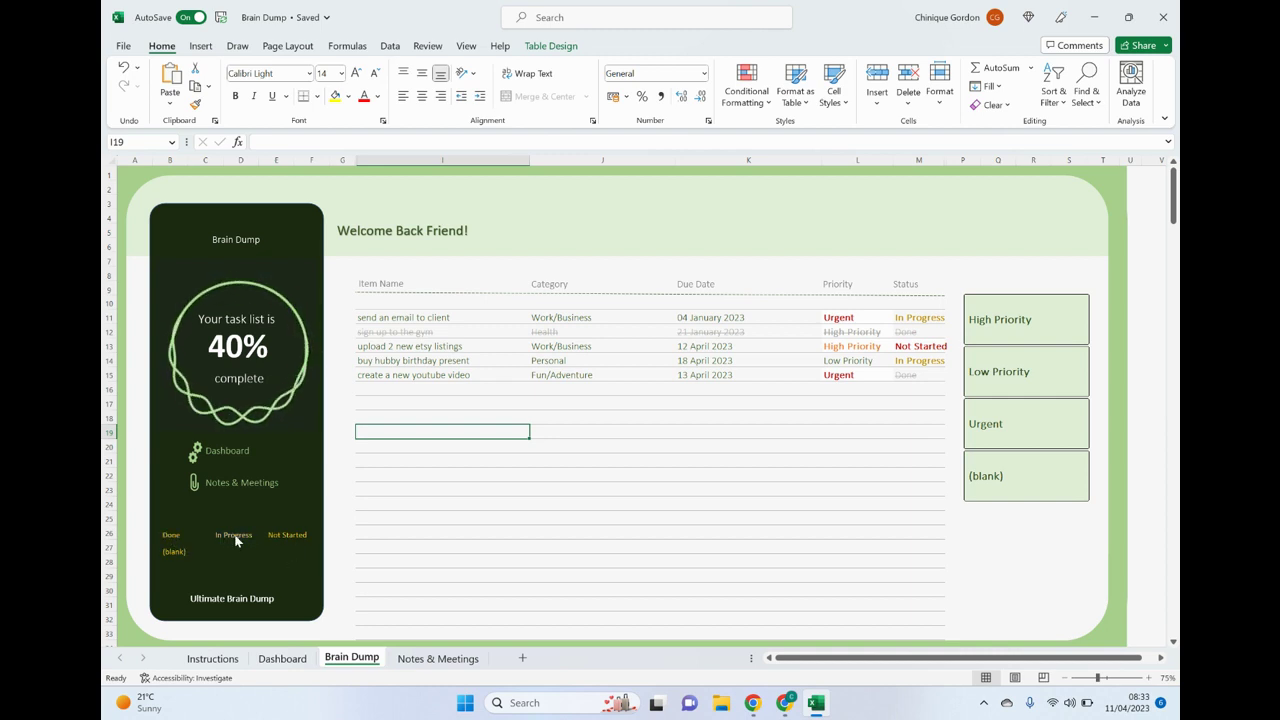
# Filter the task list by the statuses Not Started, In Progress, and both together using the status slicer.
pyautogui.click(277, 534)
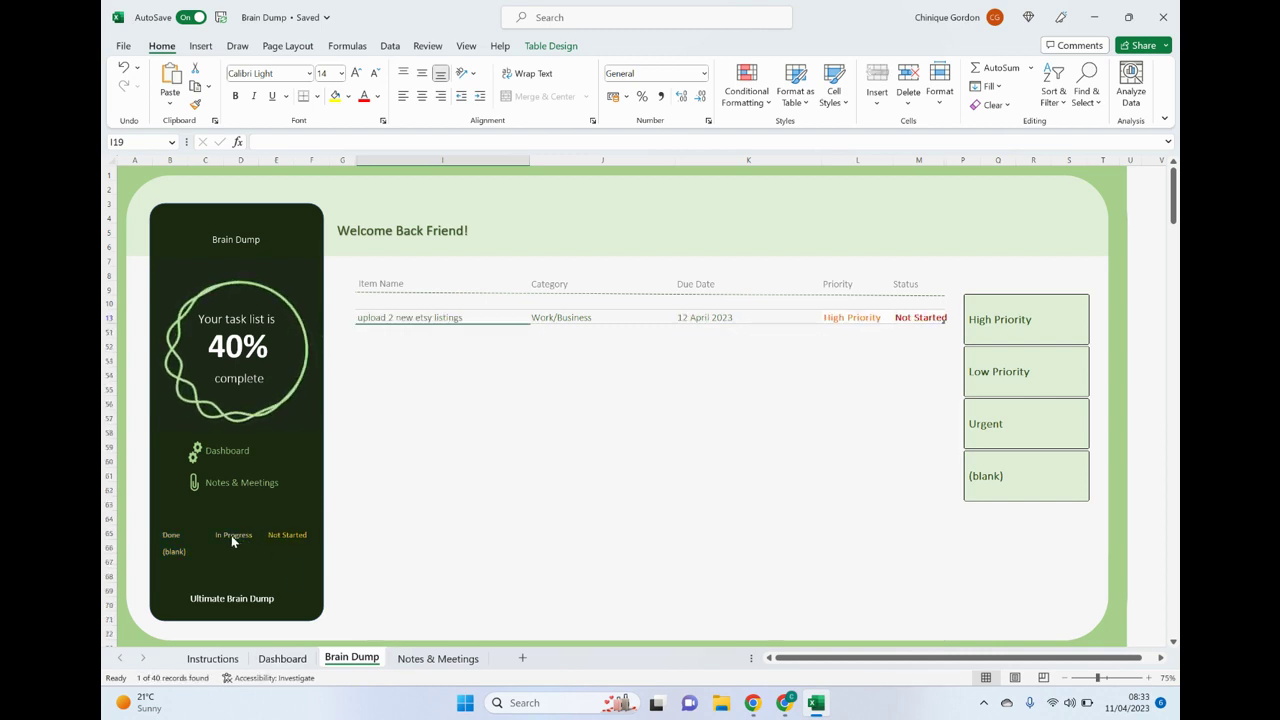
pyautogui.click(231, 535)
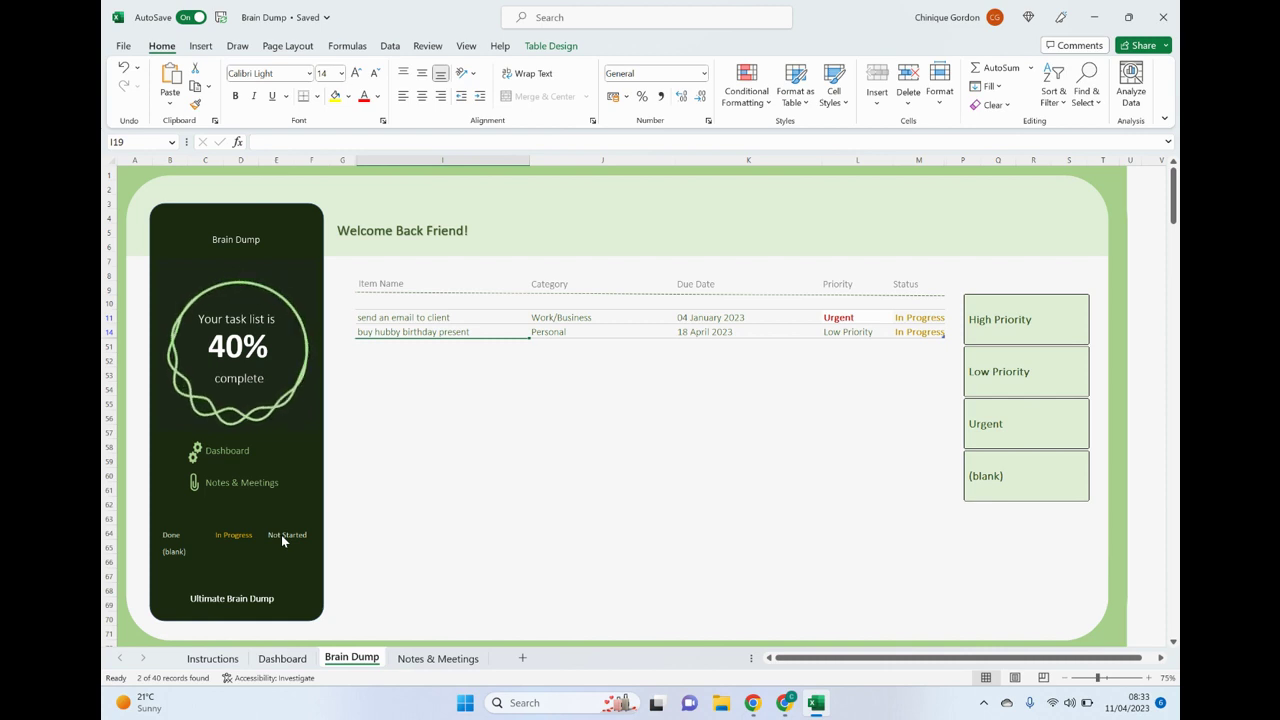
pyautogui.click(285, 534)
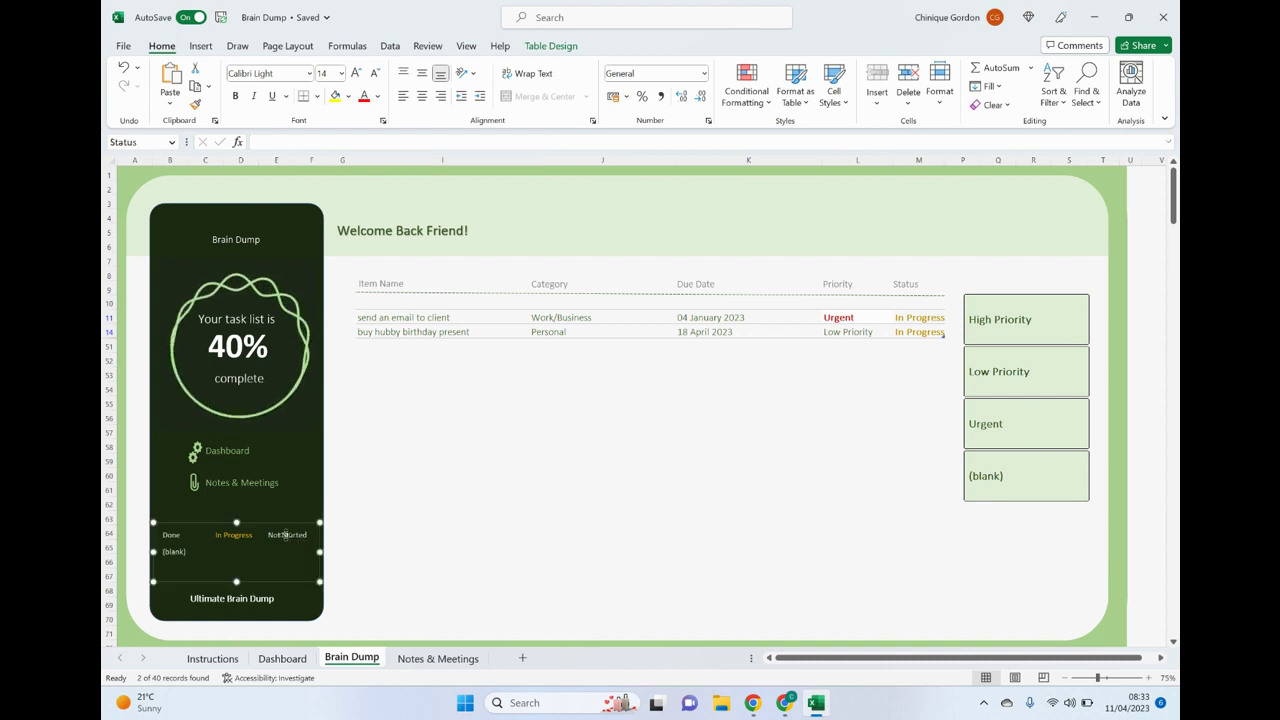
pyautogui.rightClick(285, 534)
pyautogui.press('Escape')
pyautogui.click(285, 536)
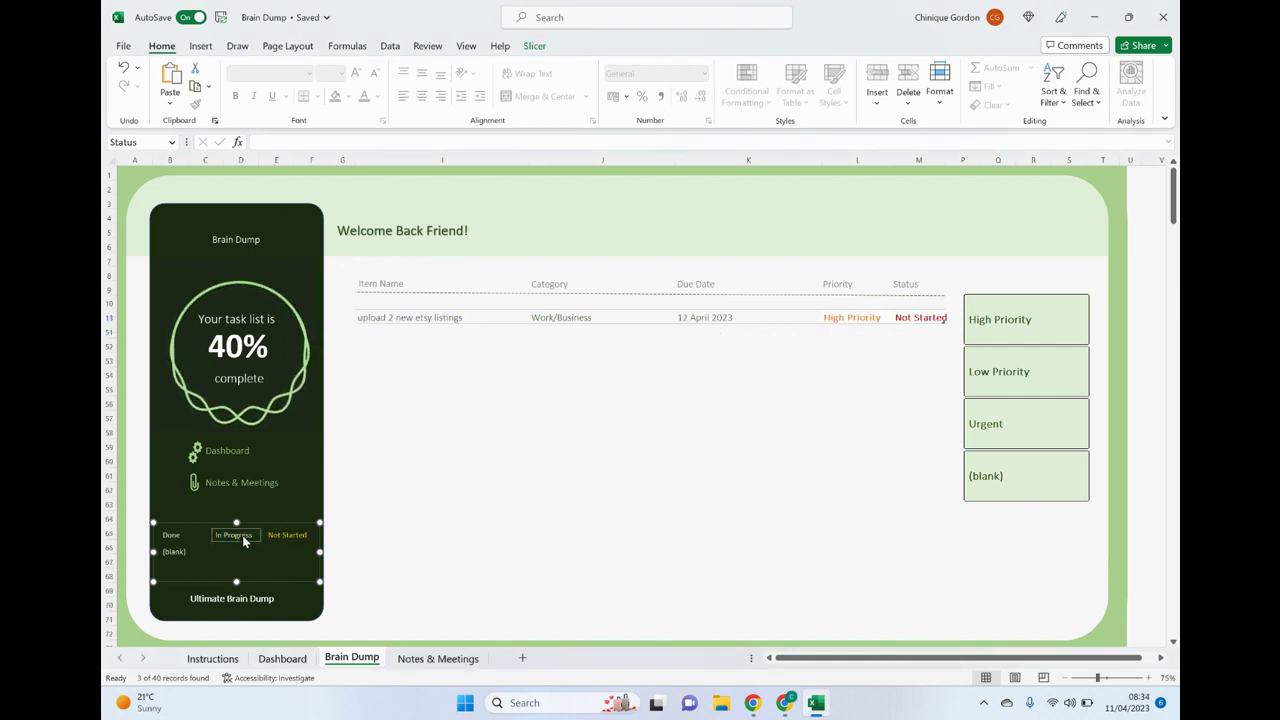
pyautogui.keyDown('ctrl'); pyautogui.click(243, 537); pyautogui.keyUp('ctrl')
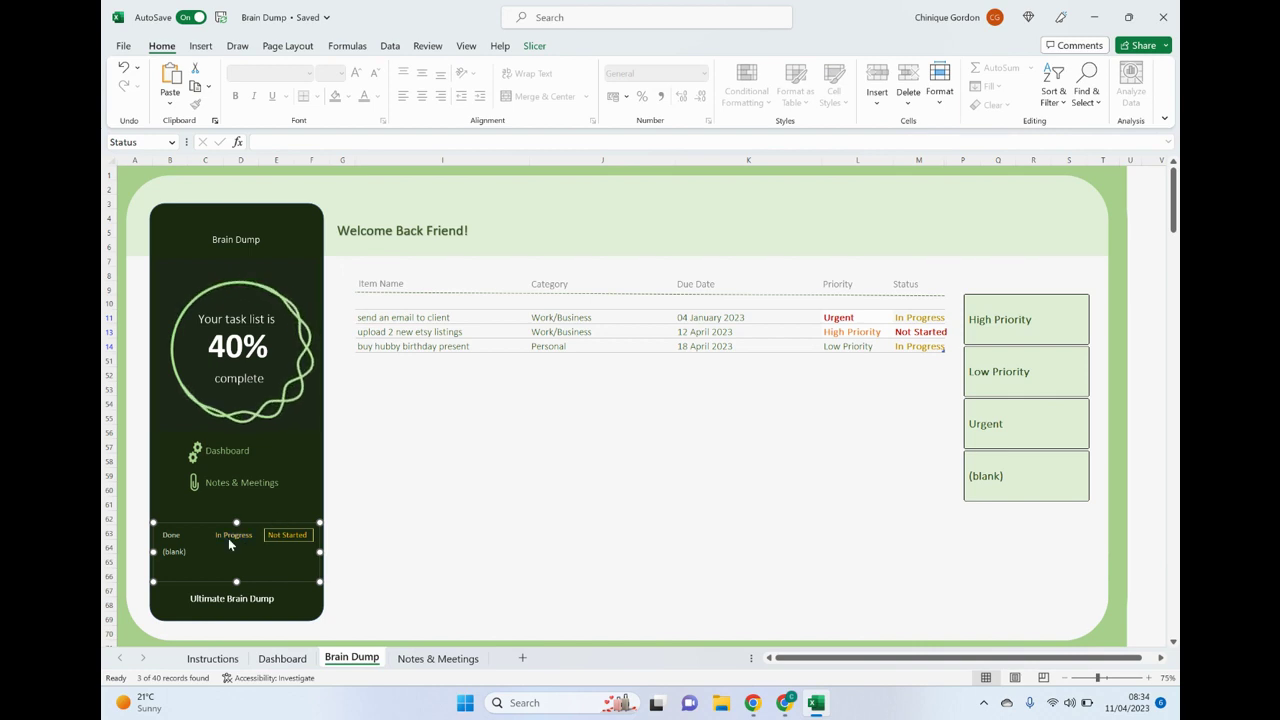
# Filter the task list by the status Done and clear the status filter.
pyautogui.click(172, 537)
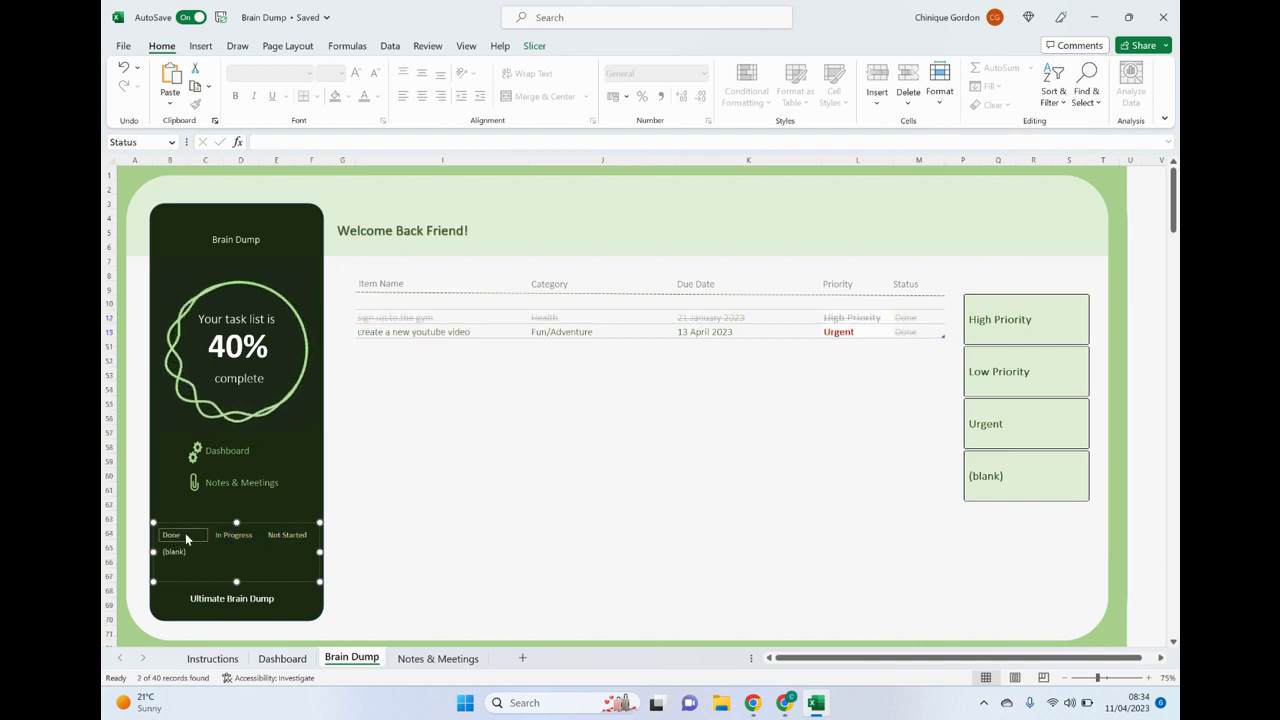
pyautogui.rightClick(187, 536)
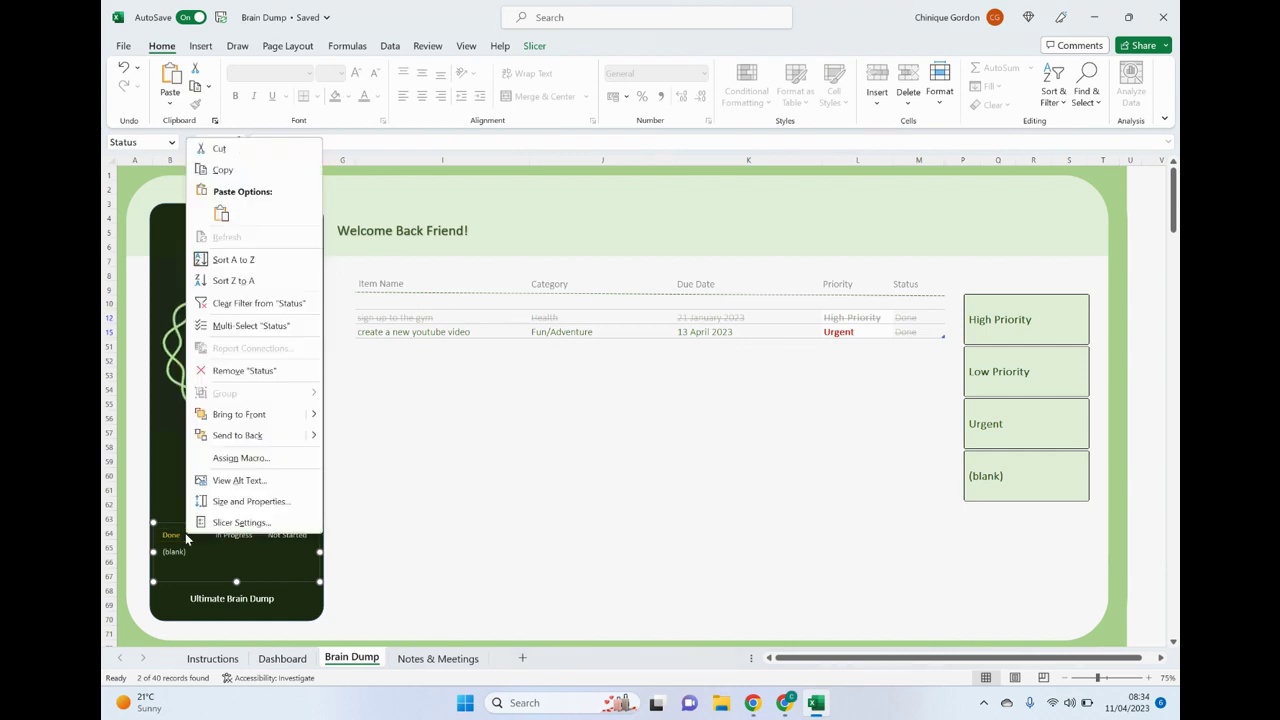
pyautogui.click(258, 303)
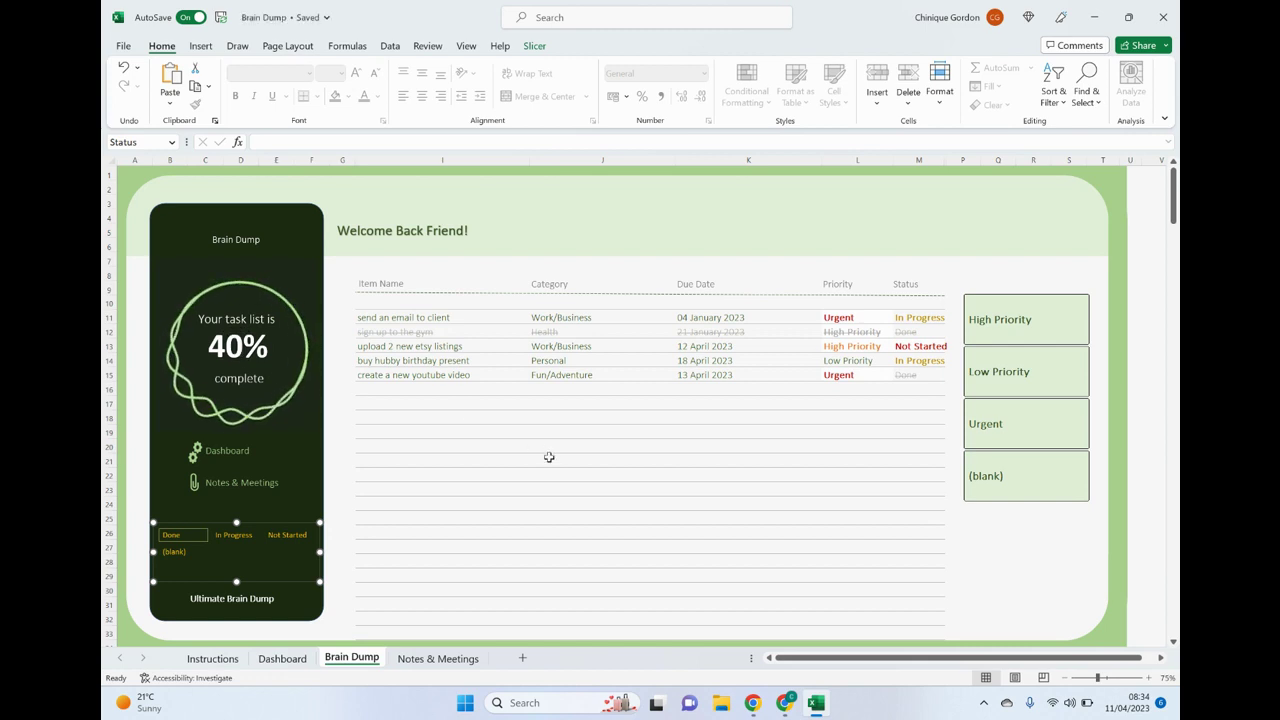
# Add the note "remember to pick up hubby's present" below the existing note on the Notes & Meetings sheet.
pyautogui.click(212, 485)
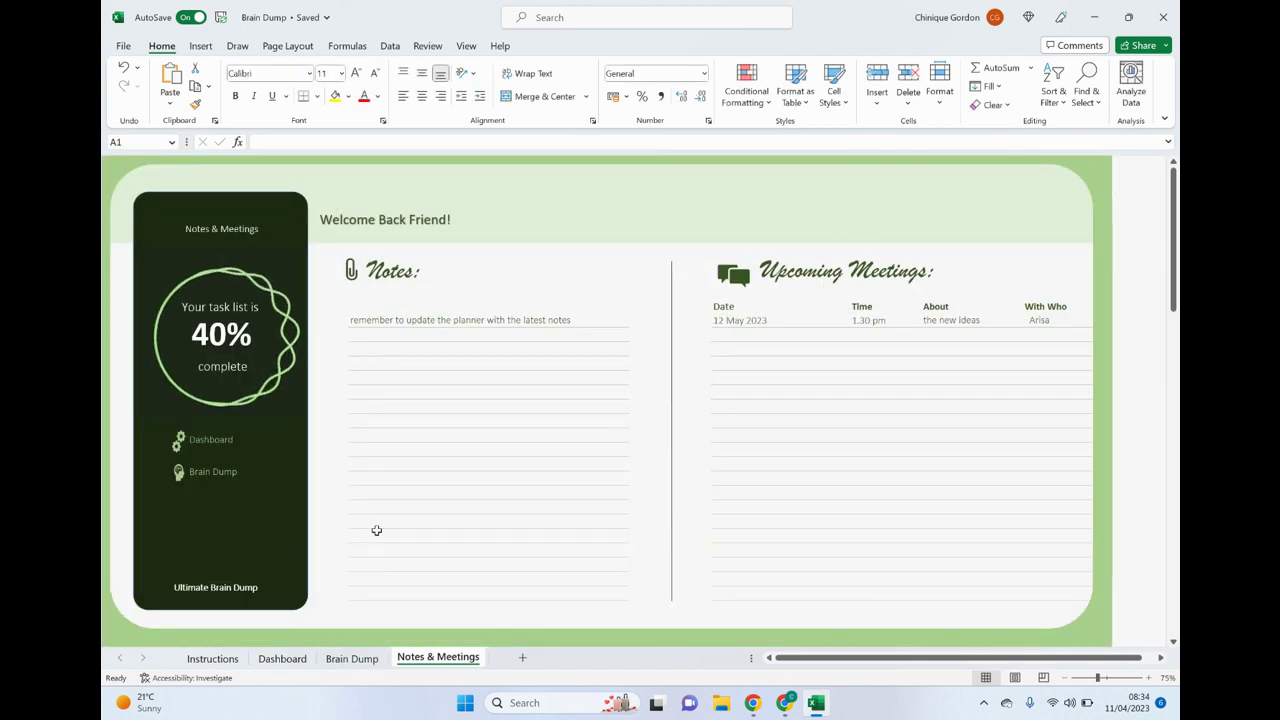
pyautogui.click(407, 345)
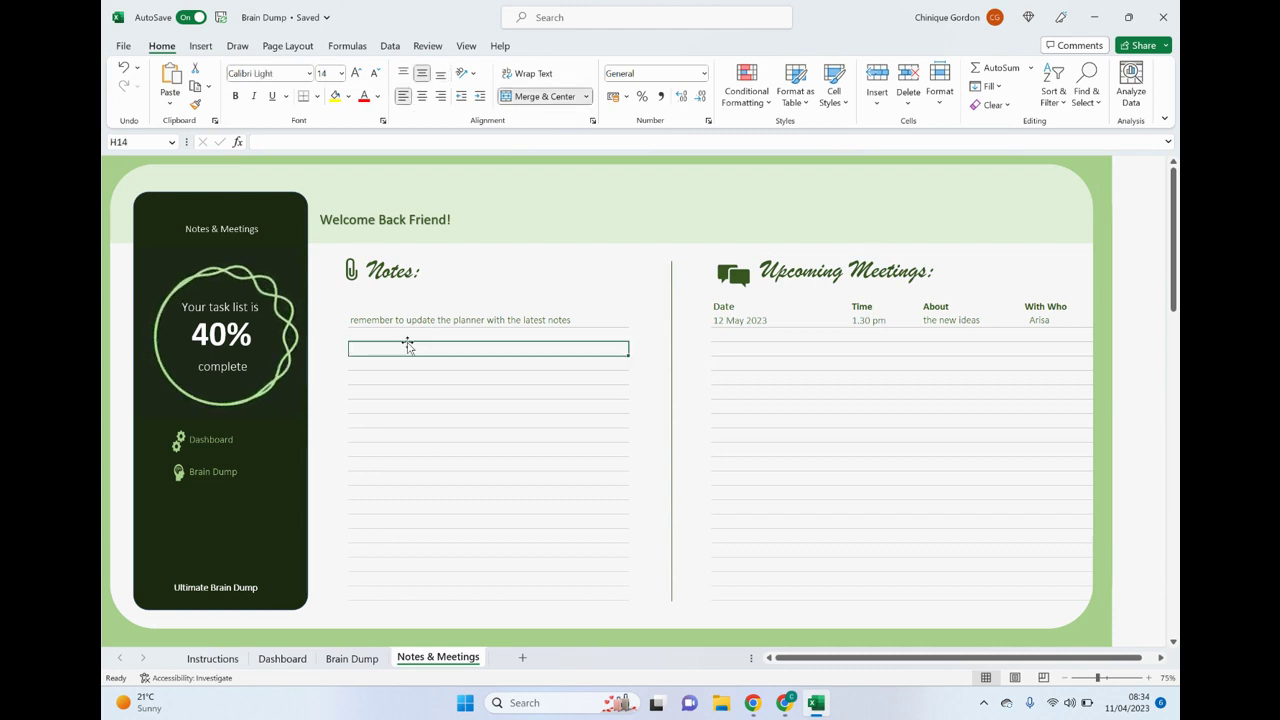
pyautogui.click(400, 335)
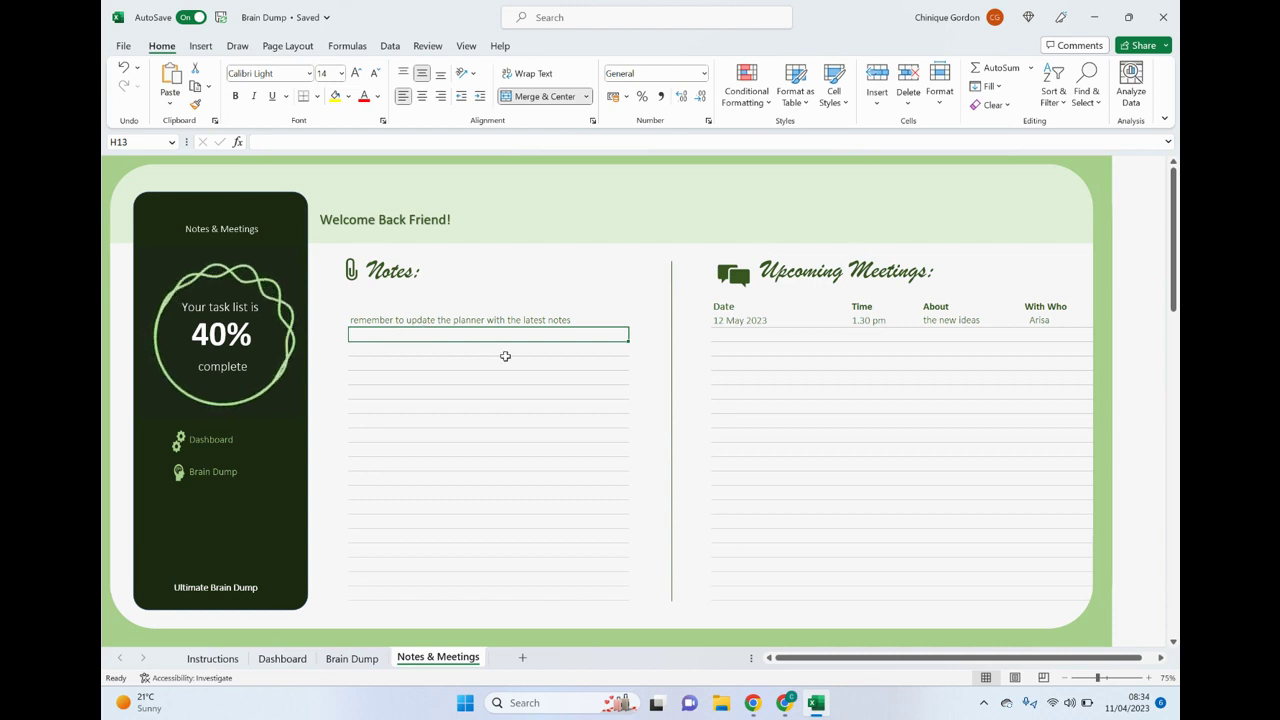
pyautogui.write('remember to ')
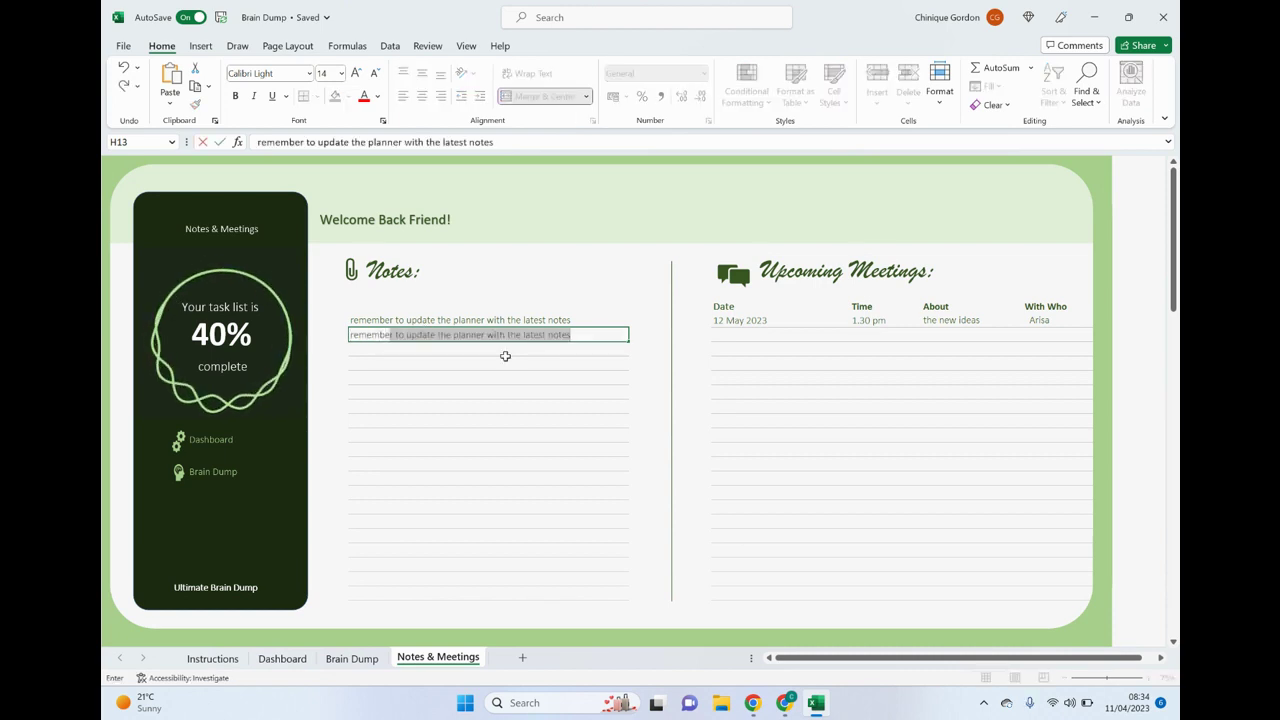
pyautogui.write('pick up ')
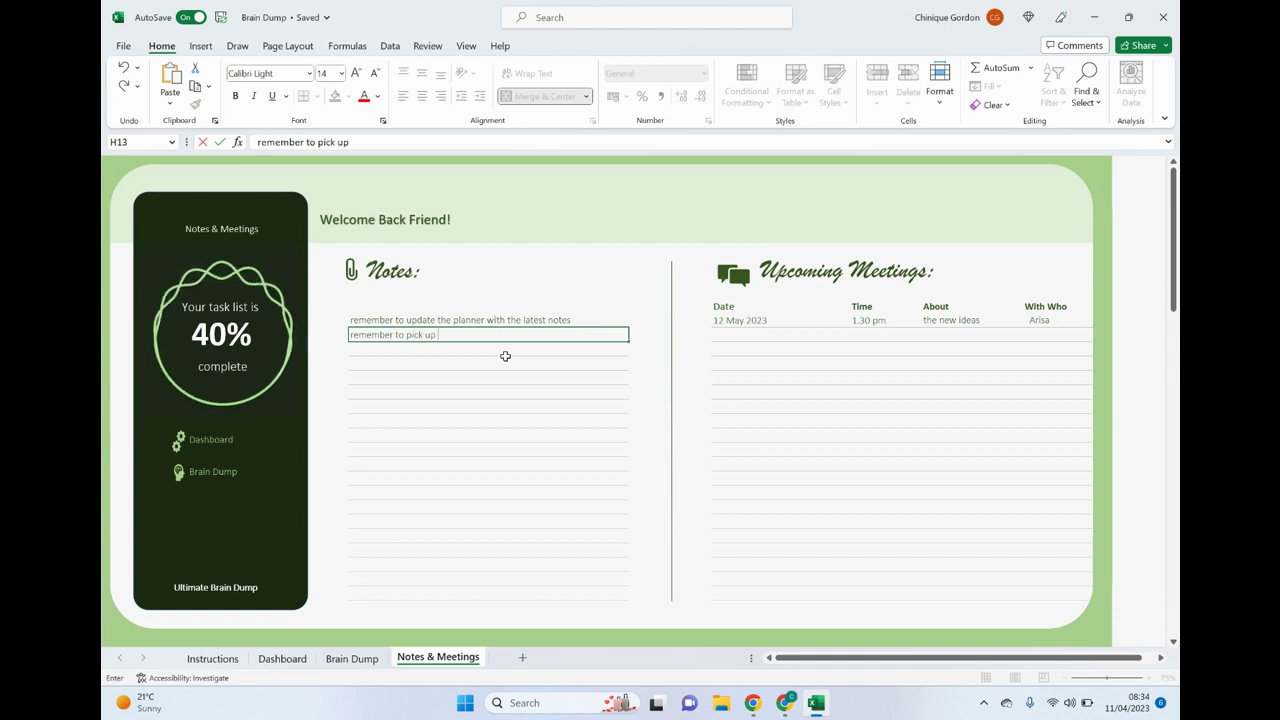
pyautogui.write("hubby's present")
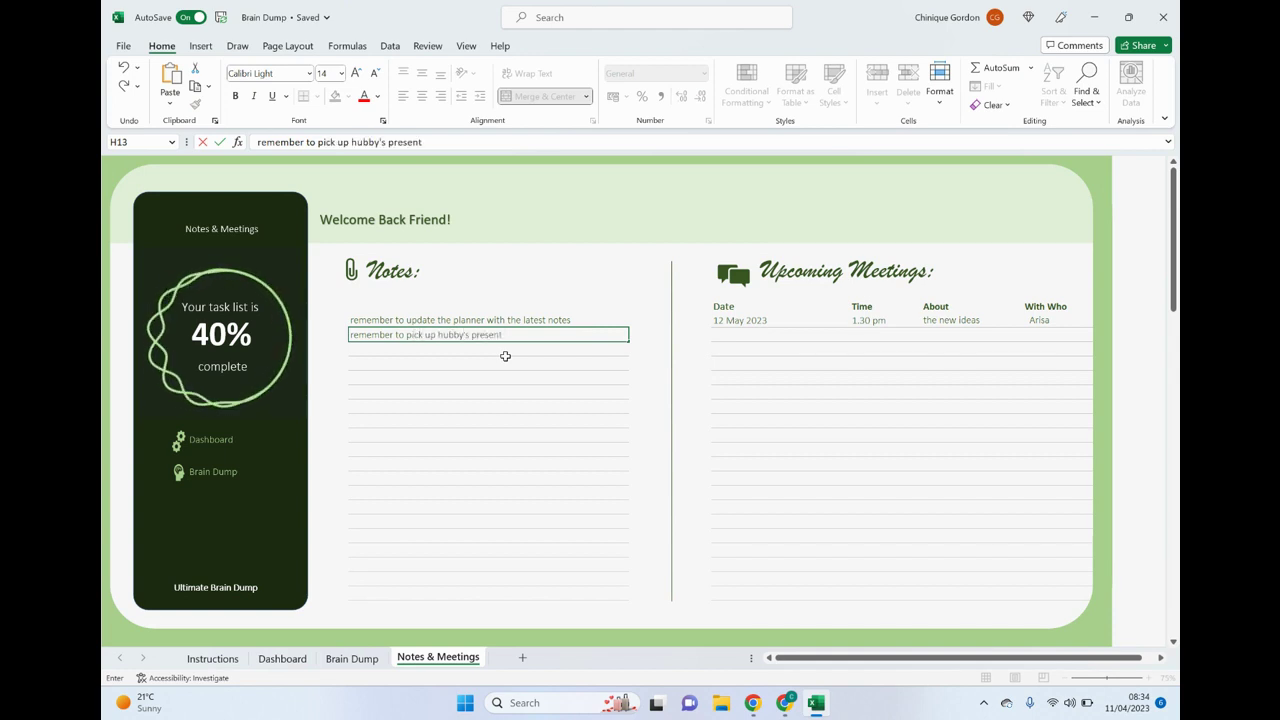
pyautogui.press('Return')
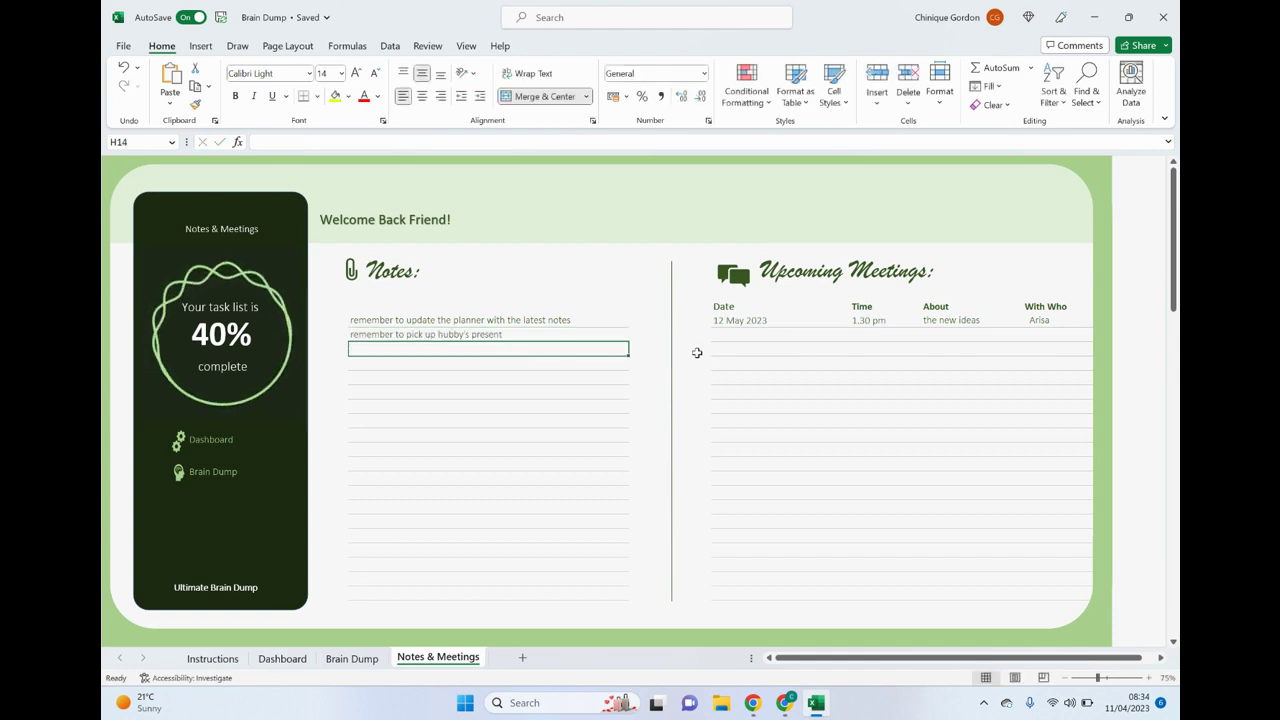
pyautogui.click(764, 336)
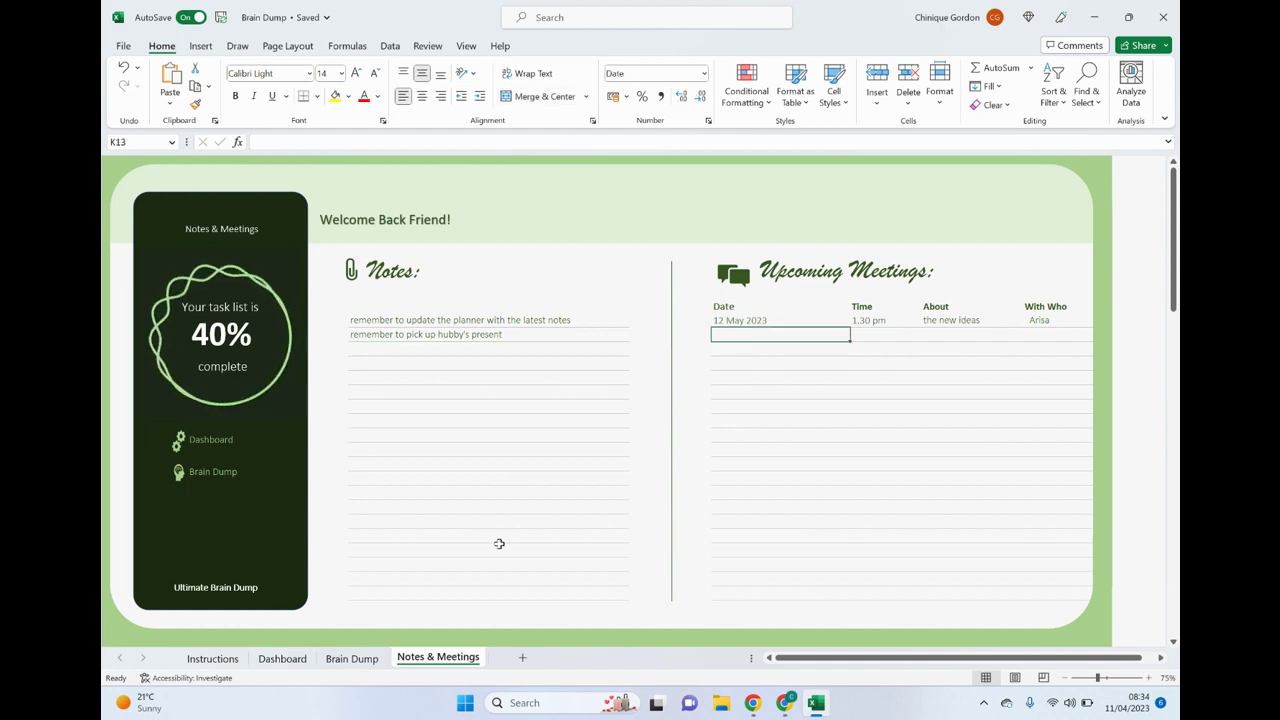
# Check the Dashboard's notifications and enter the due date 11 April 2023 in the first empty row of the Brain Dump task list.
pyautogui.click(283, 659)
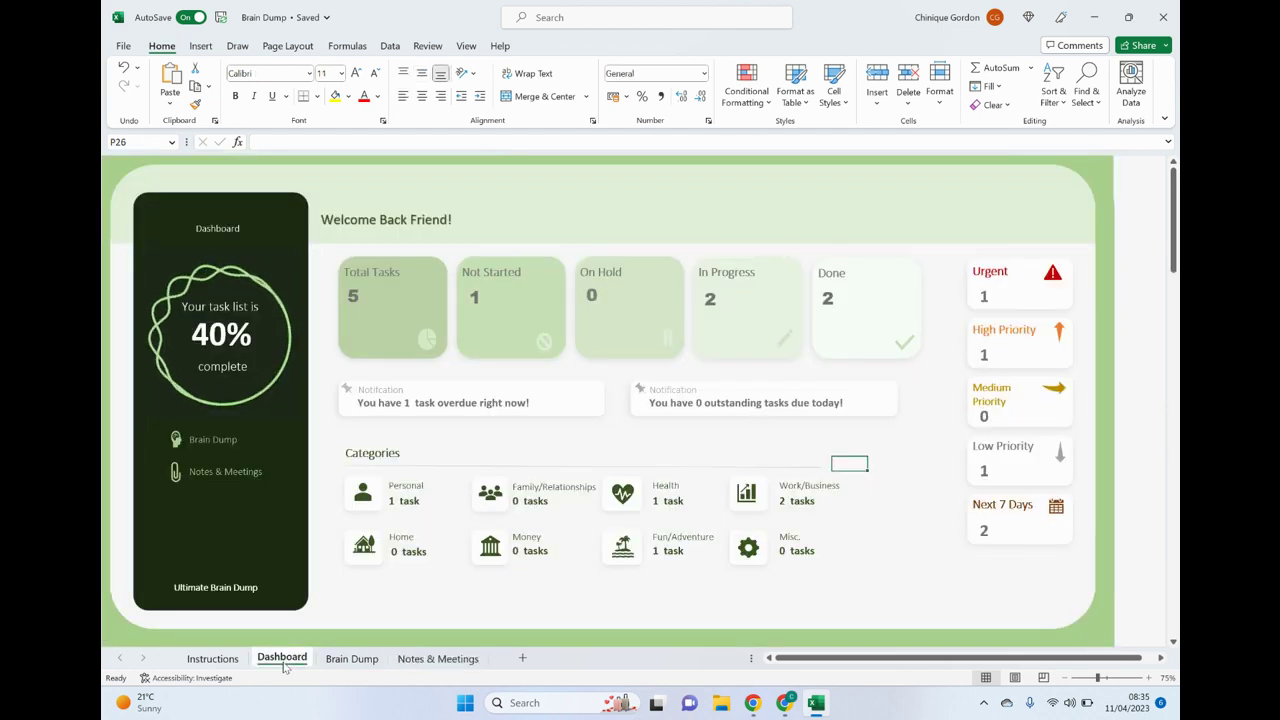
pyautogui.click(345, 660)
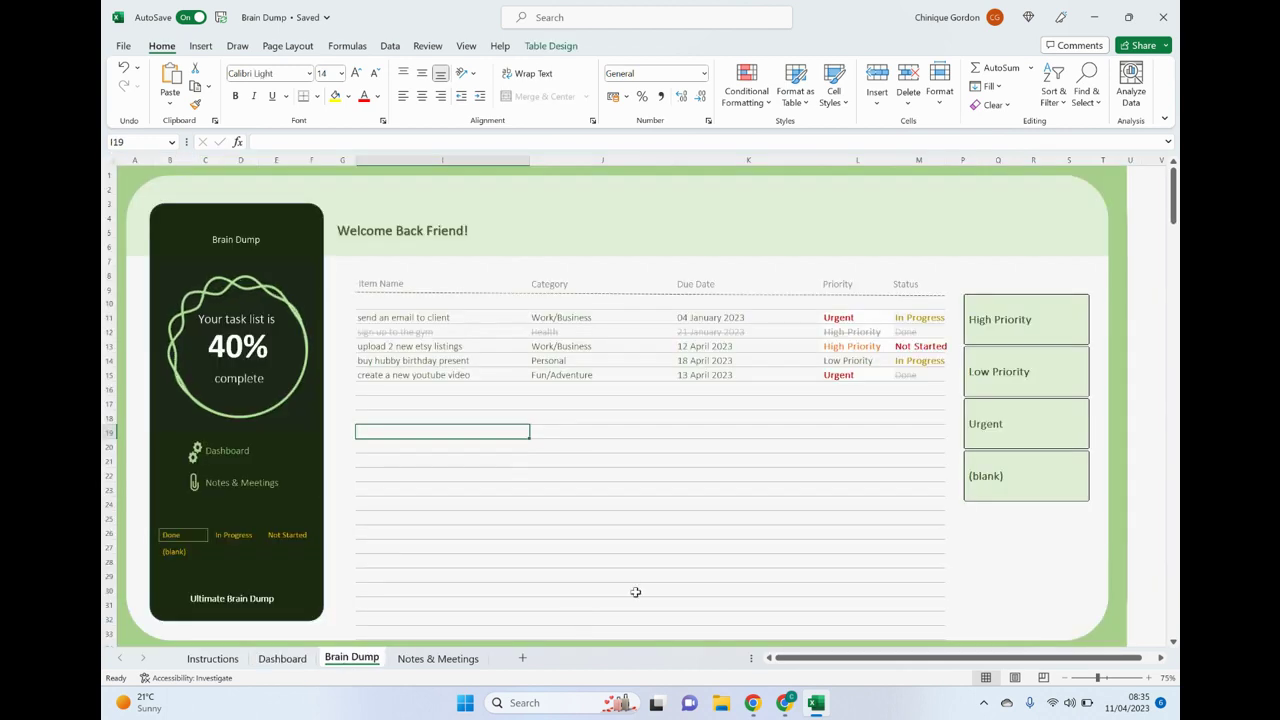
pyautogui.click(715, 387)
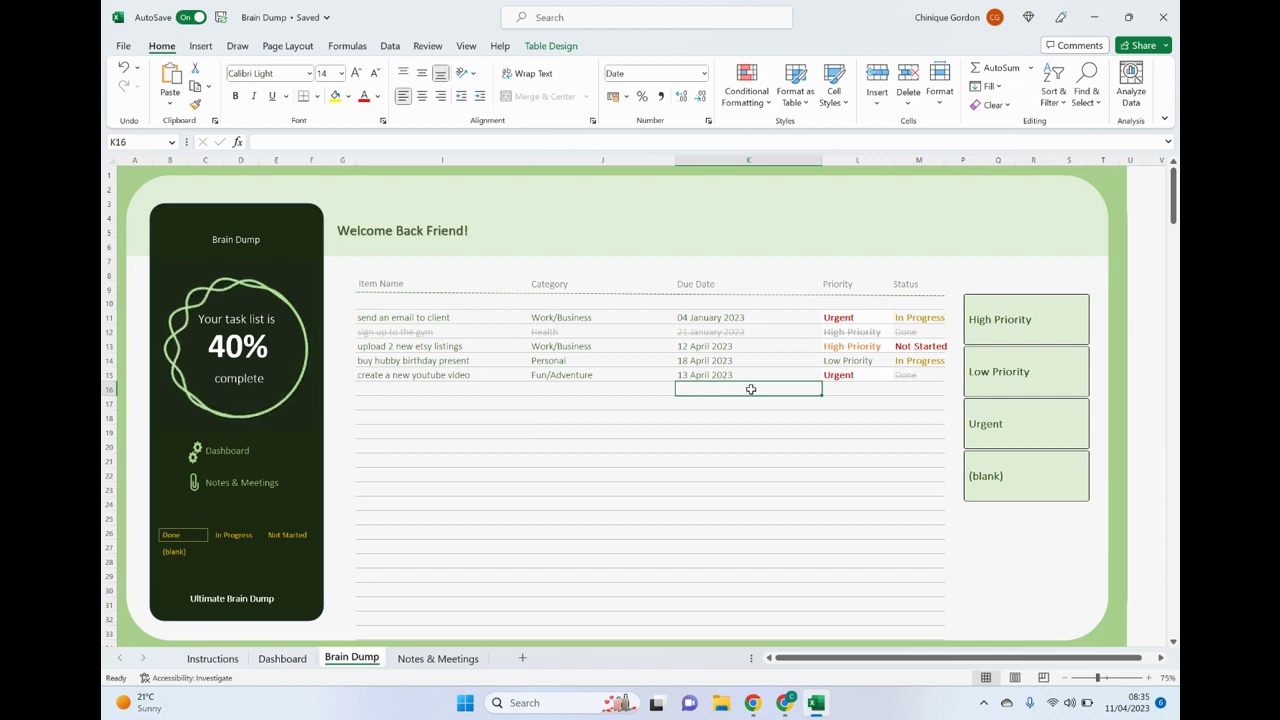
pyautogui.write('11')
pyautogui.write('/04')
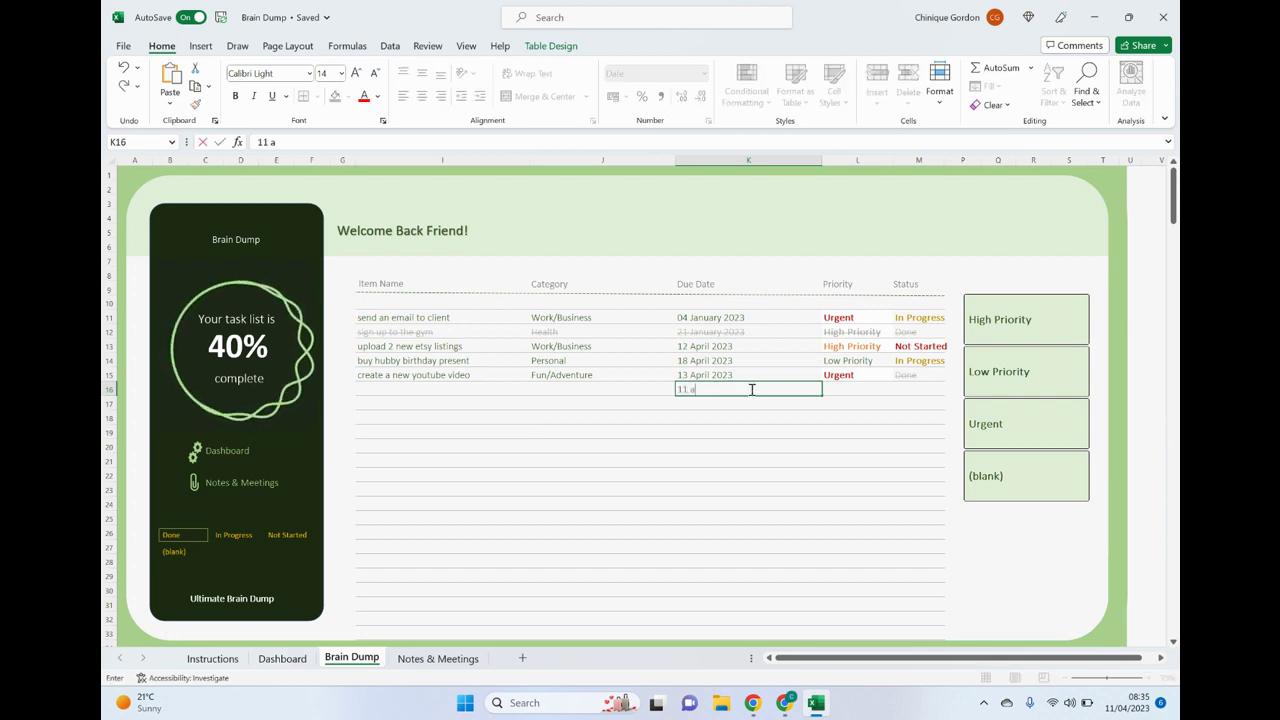
pyautogui.press('Return')
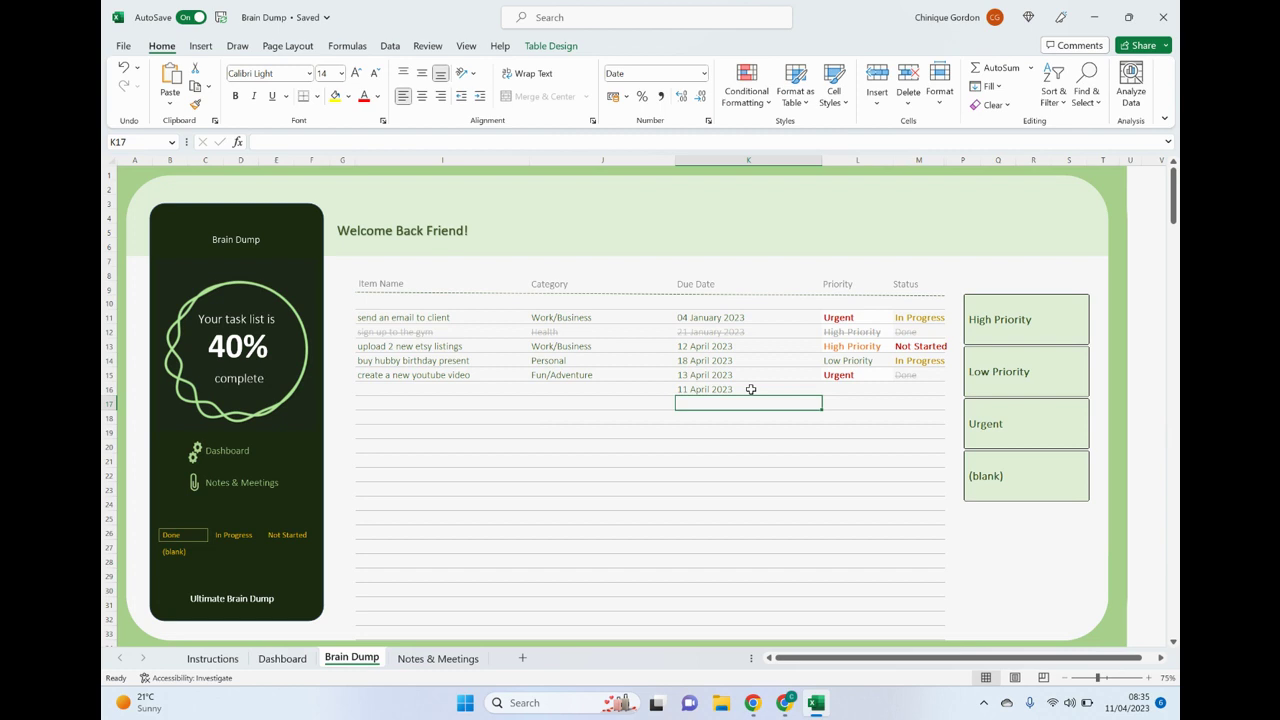
# Name the task due 11 April 2023 "clear overdraft" and set its category to Money.
pyautogui.click(427, 391)
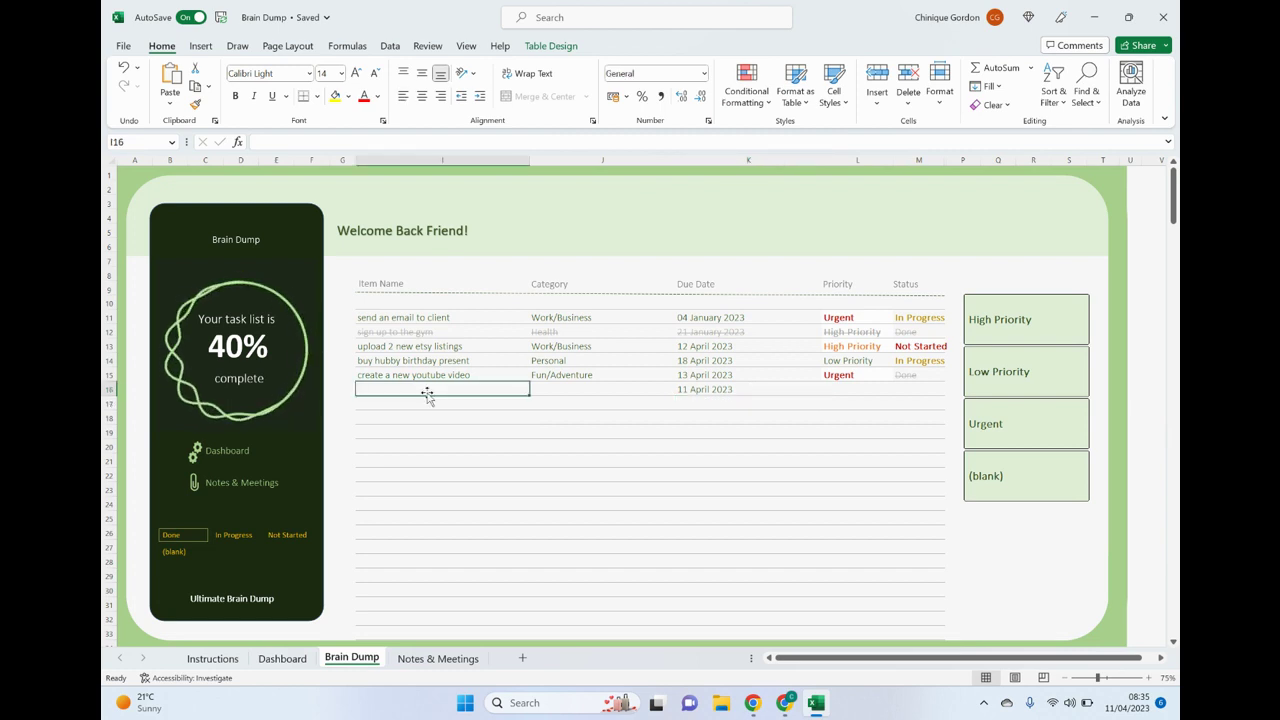
pyautogui.write('clear')
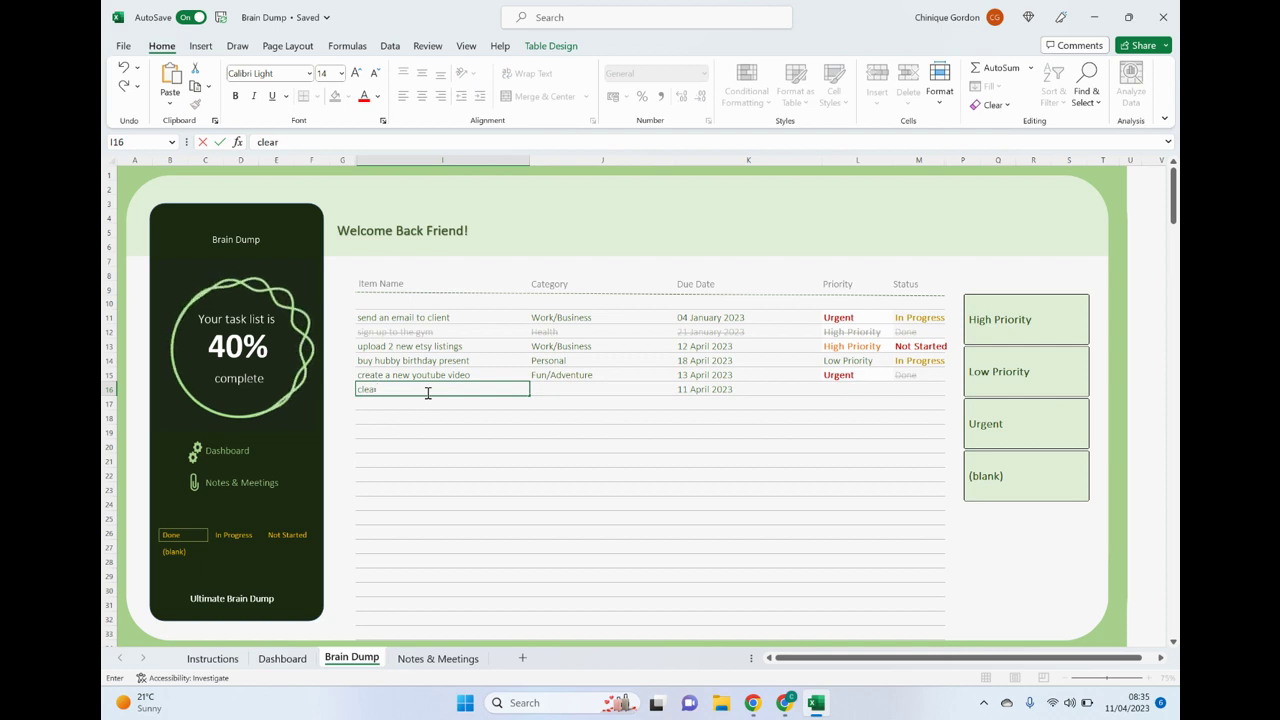
pyautogui.write(' overdraft')
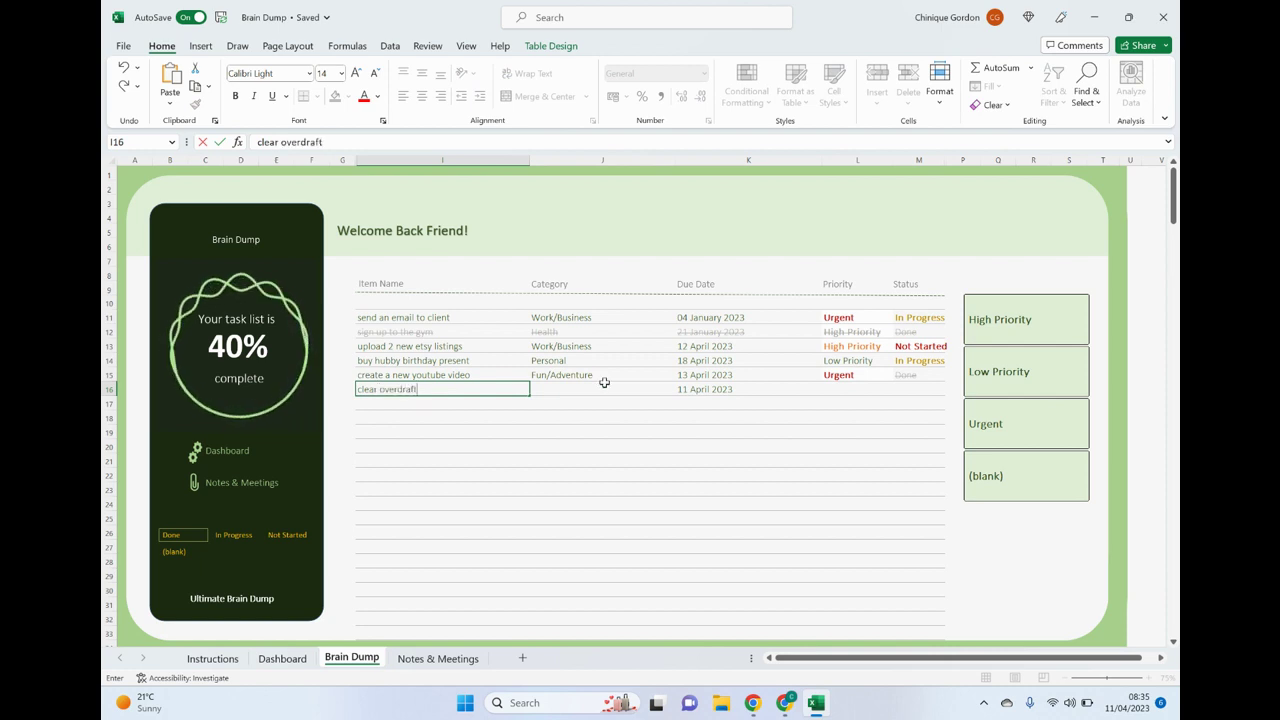
pyautogui.press('Tab')
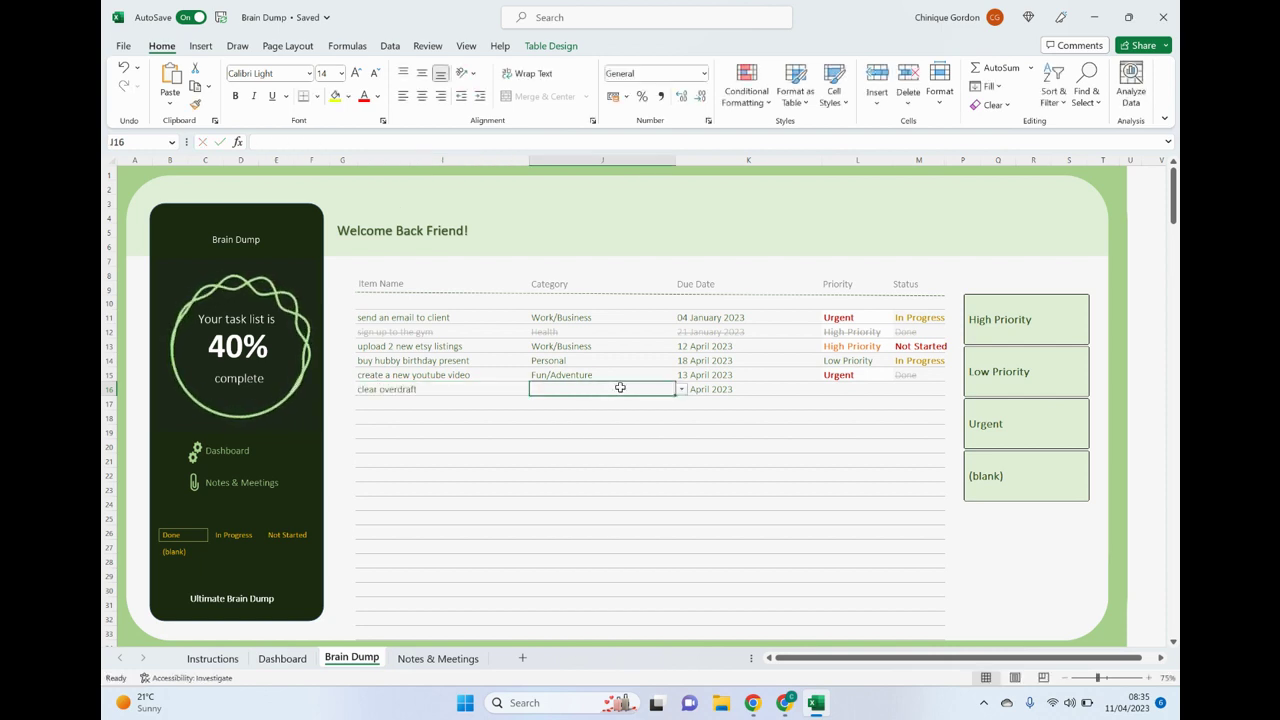
pyautogui.click(680, 390)
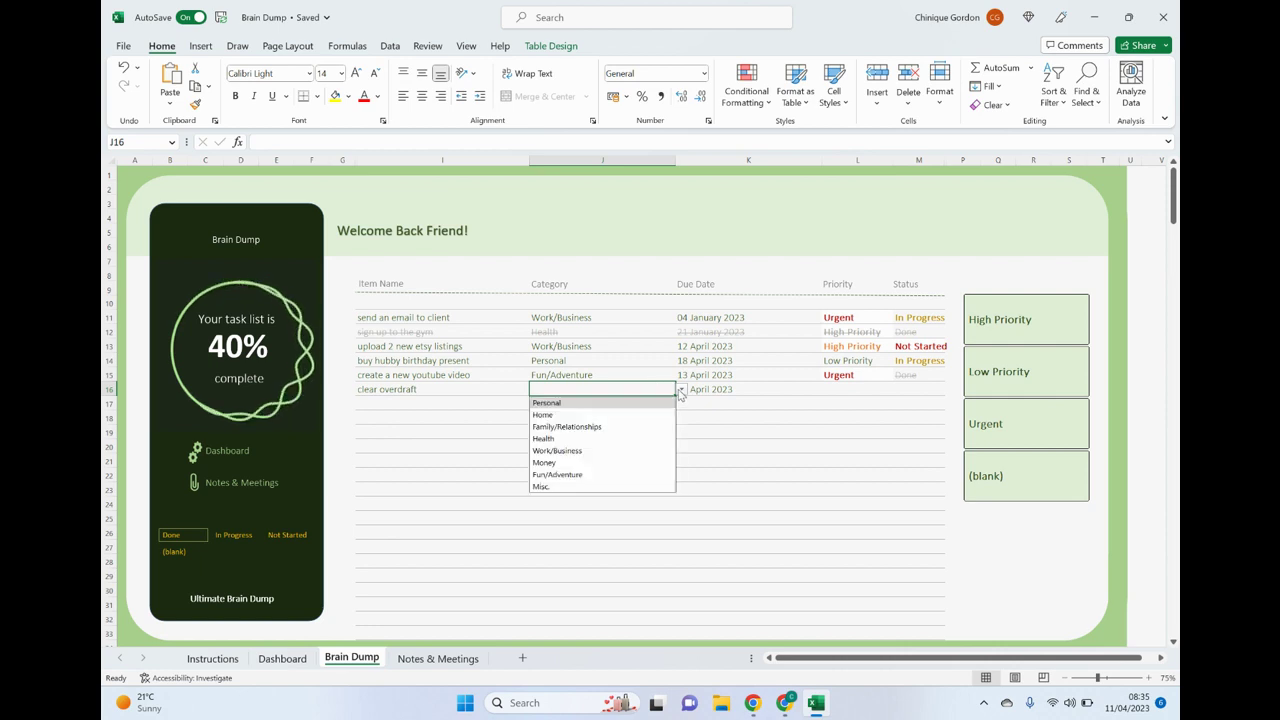
pyautogui.click(565, 463)
# Set the clear overdraft task's priority to Urgent and its status to In Progress, and open the Dashboard sheet.
pyautogui.click(838, 390)
pyautogui.click(899, 390)
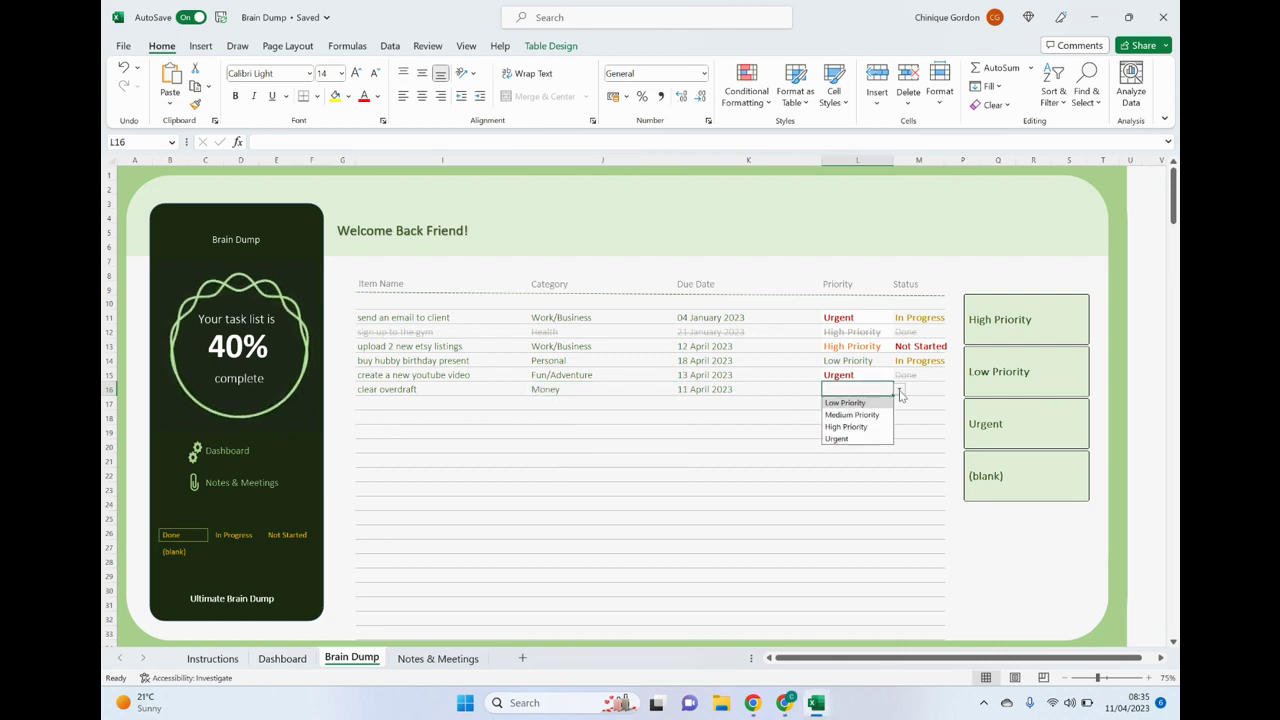
pyautogui.click(836, 438)
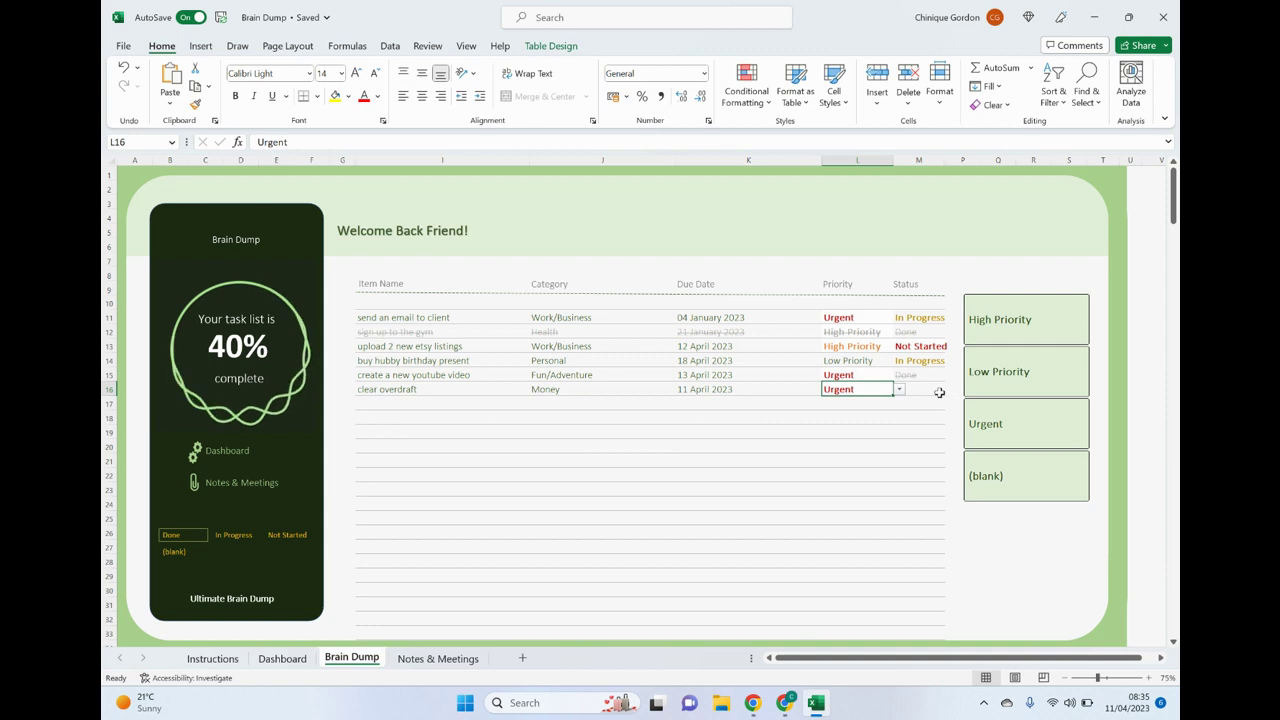
pyautogui.click(938, 390)
pyautogui.click(950, 390)
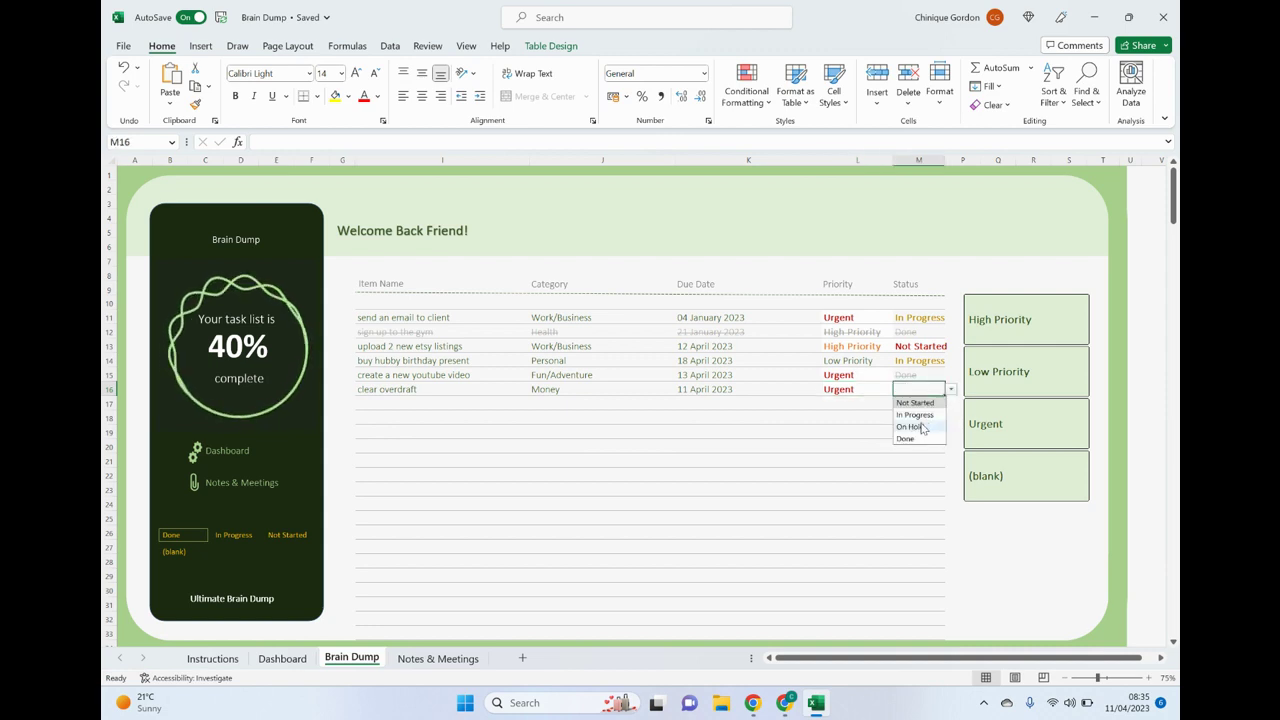
pyautogui.click(915, 414)
pyautogui.click(284, 659)
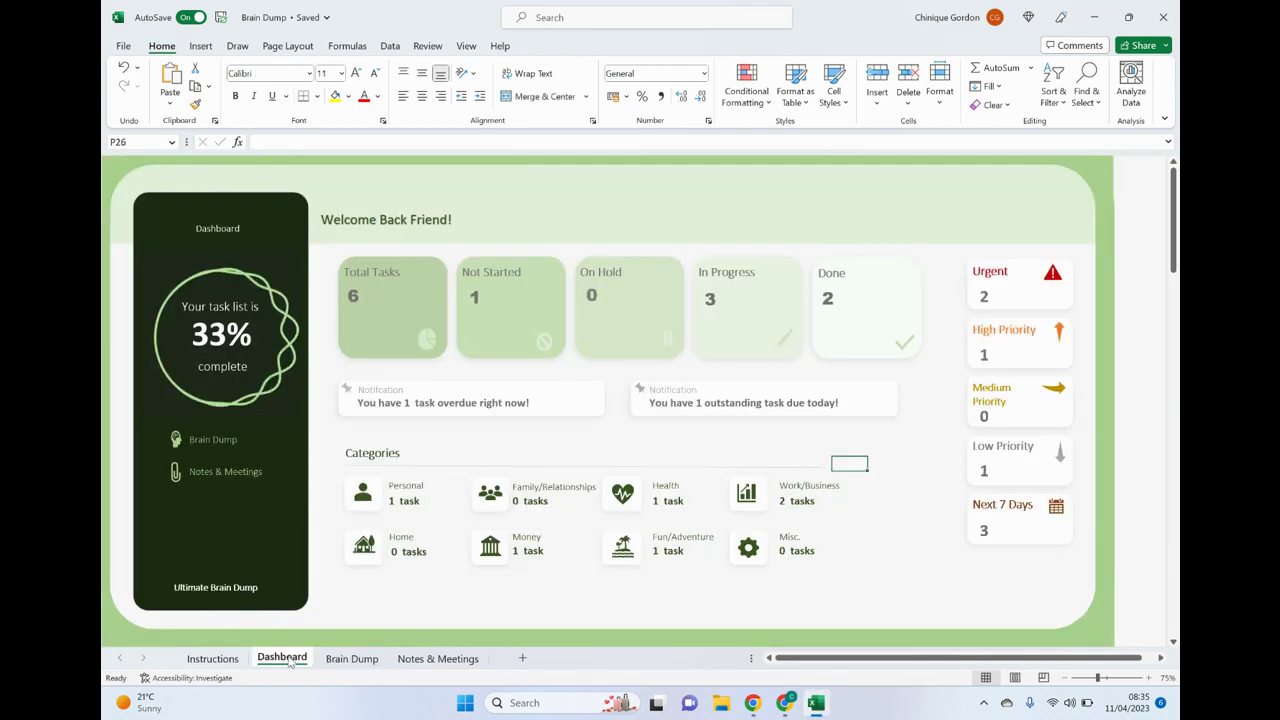